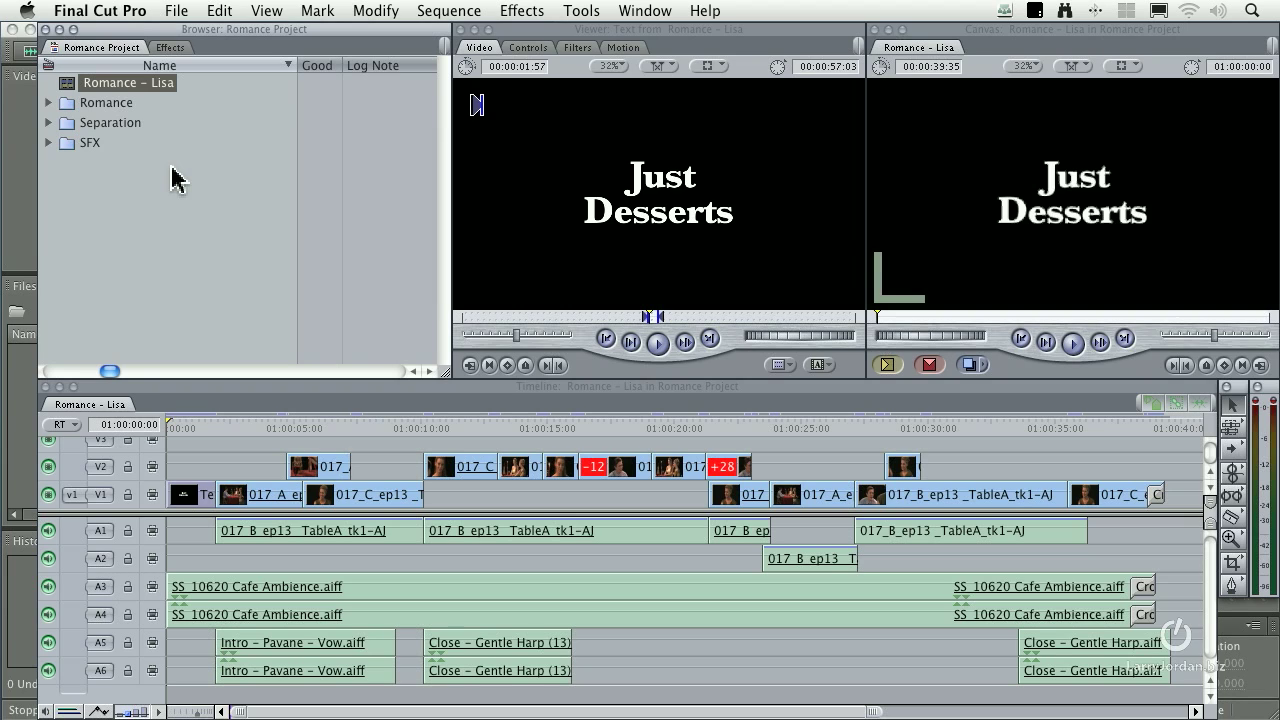
- Select the Romance – Lisa sequence and open File > Export
click(64, 87)
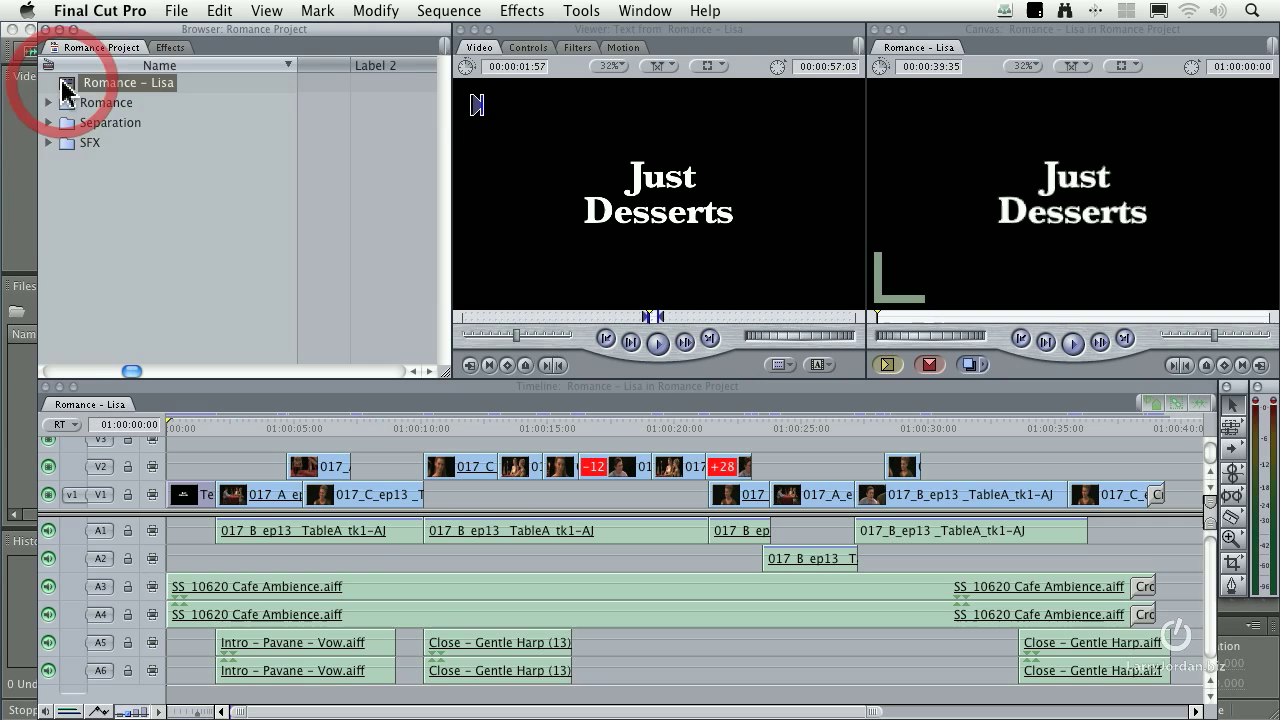
click(176, 11)
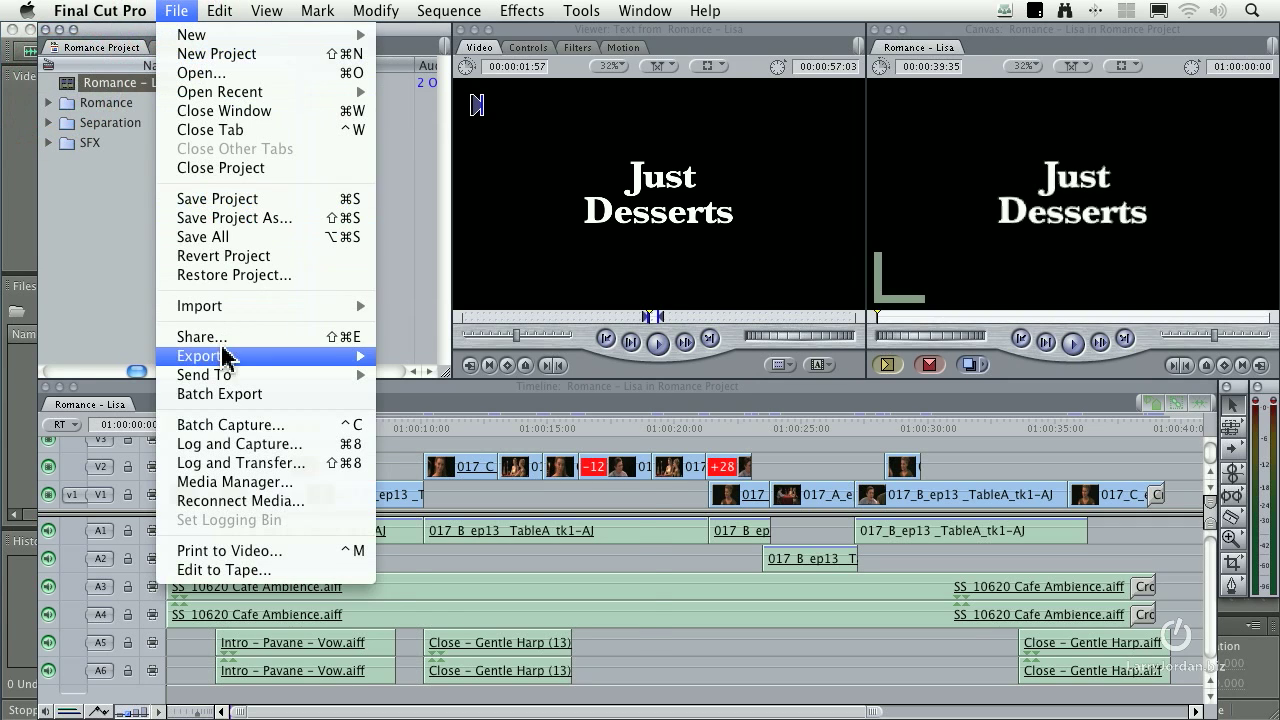
mouse_move(224, 350)
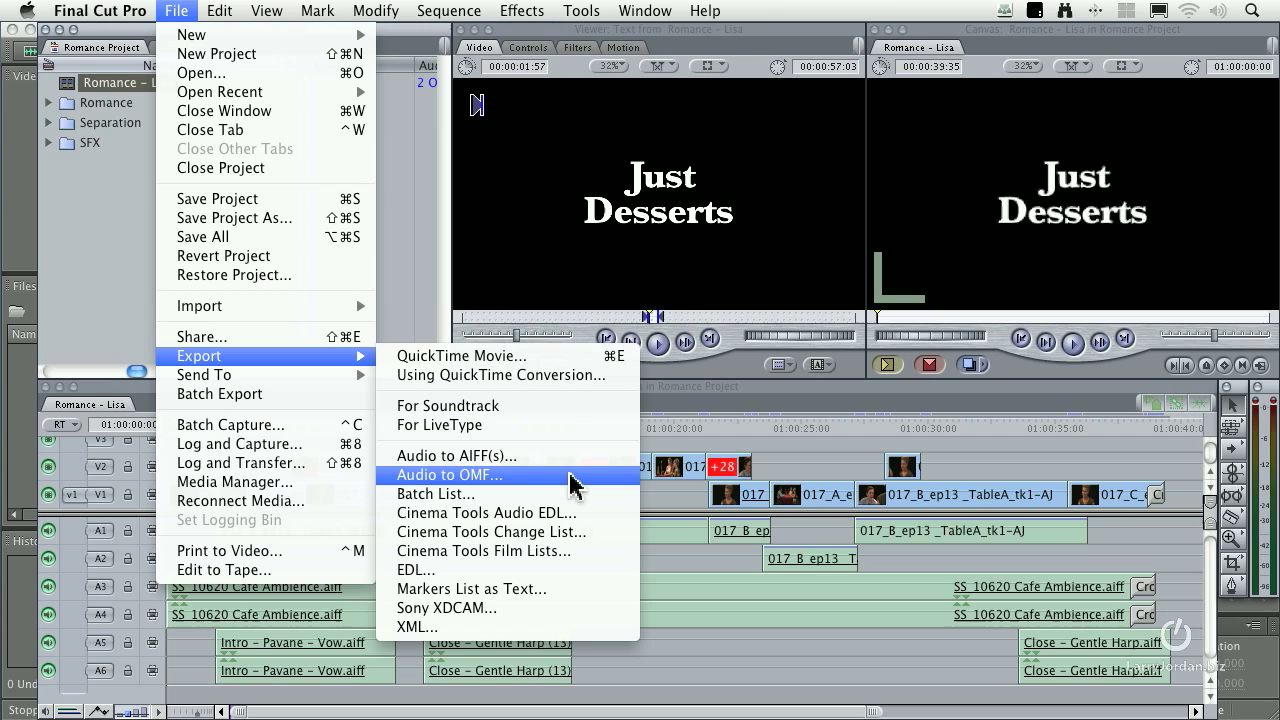
- Choose Audio to OMF and accept 48 kHz, 16-bit with crossfade transitions included
click(570, 475)
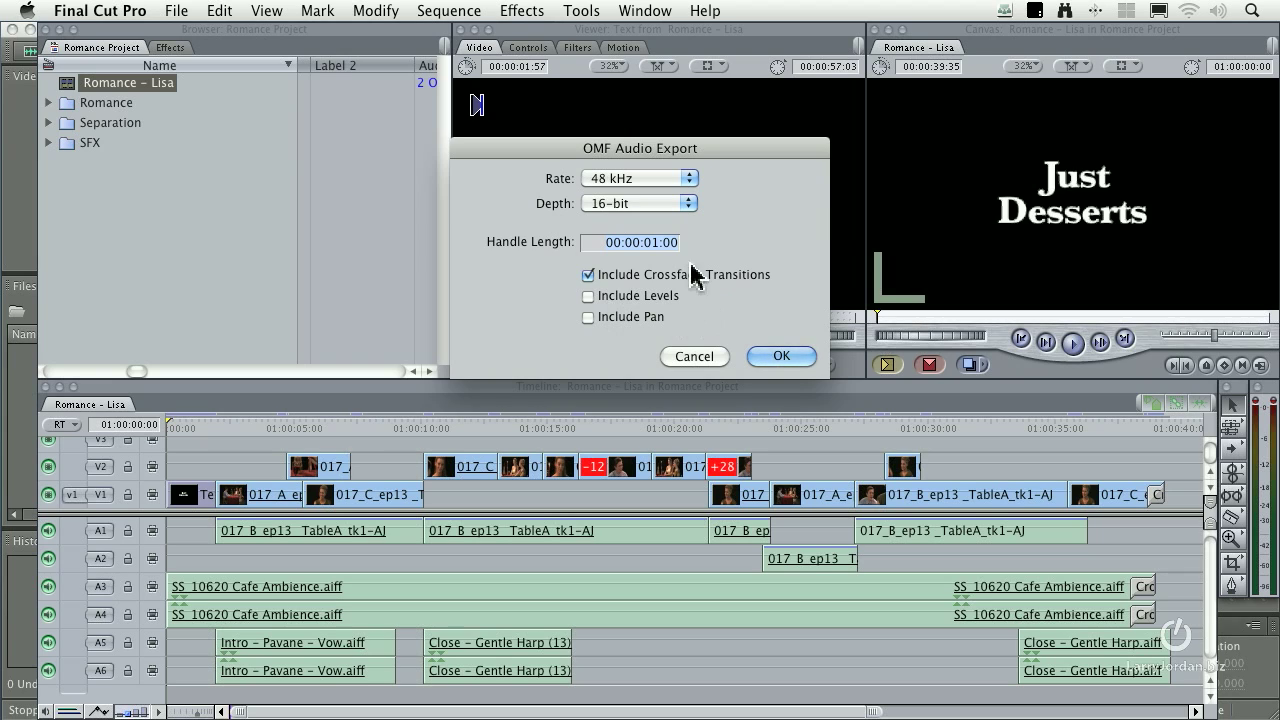
click(790, 359)
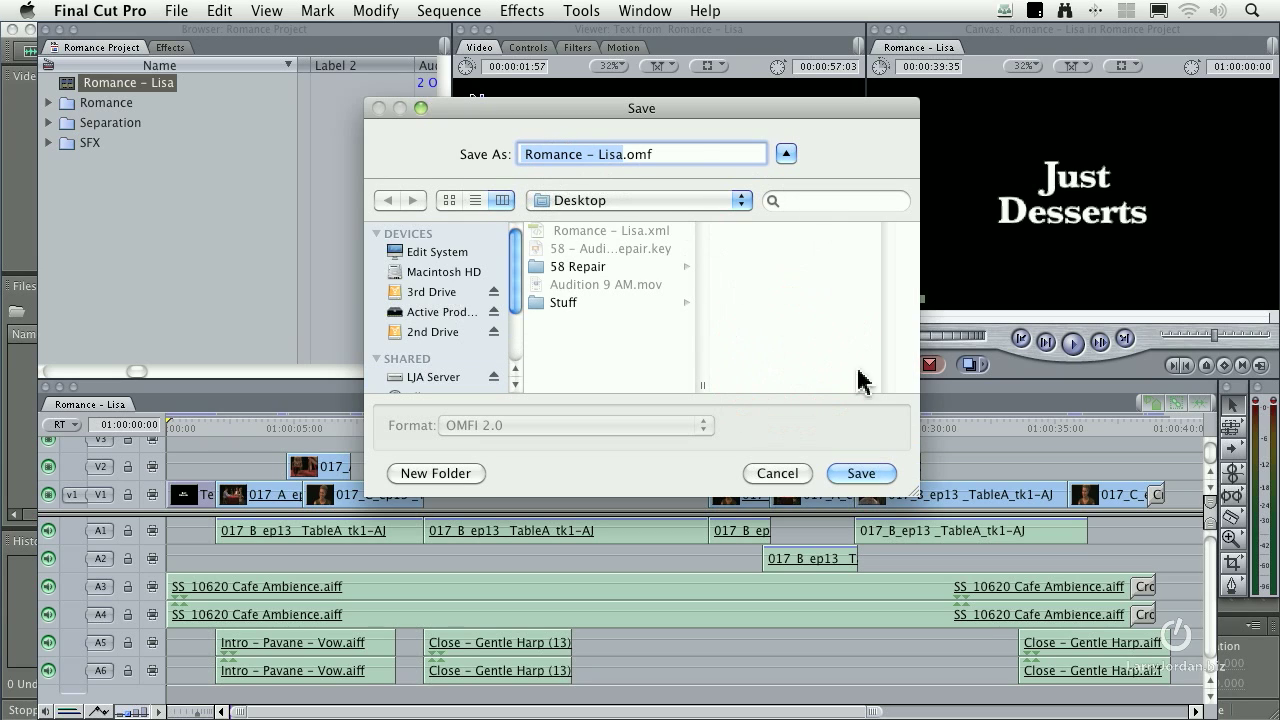
- Save Romance – Lisa.omf to the Desktop, then choose Export Using QuickTime Conversion
click(861, 474)
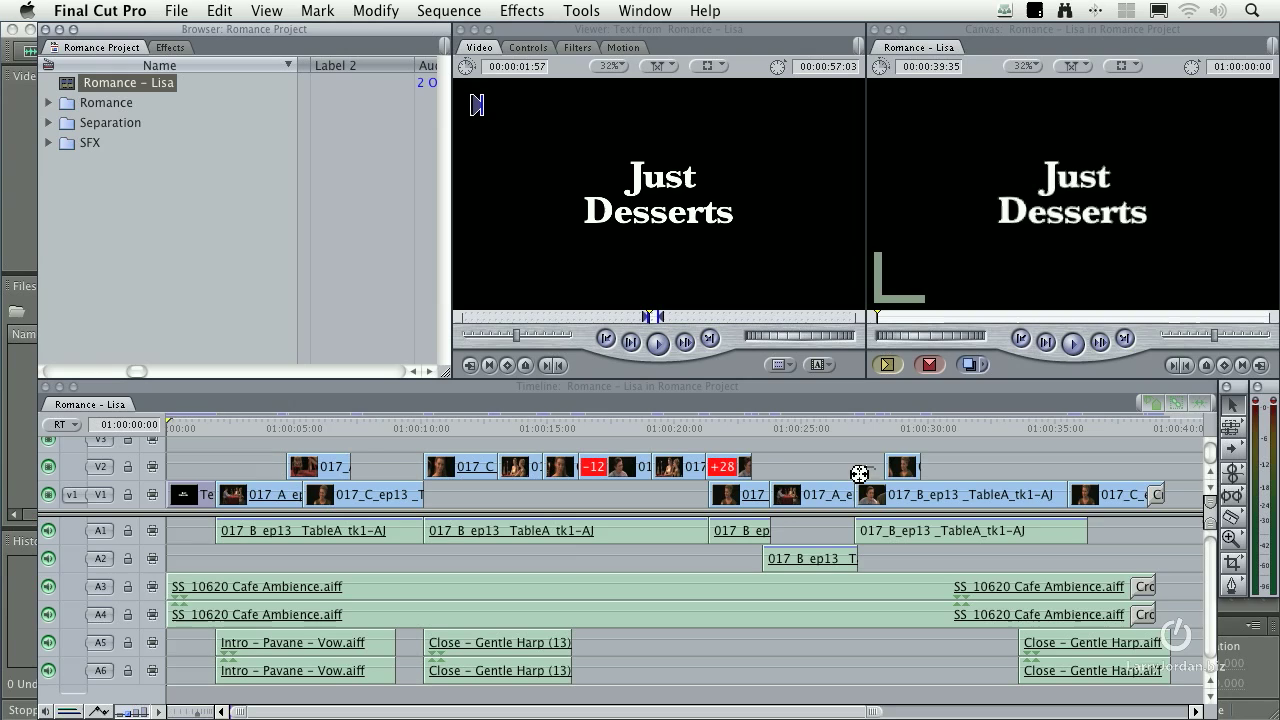
scroll(861, 485, left, 2)
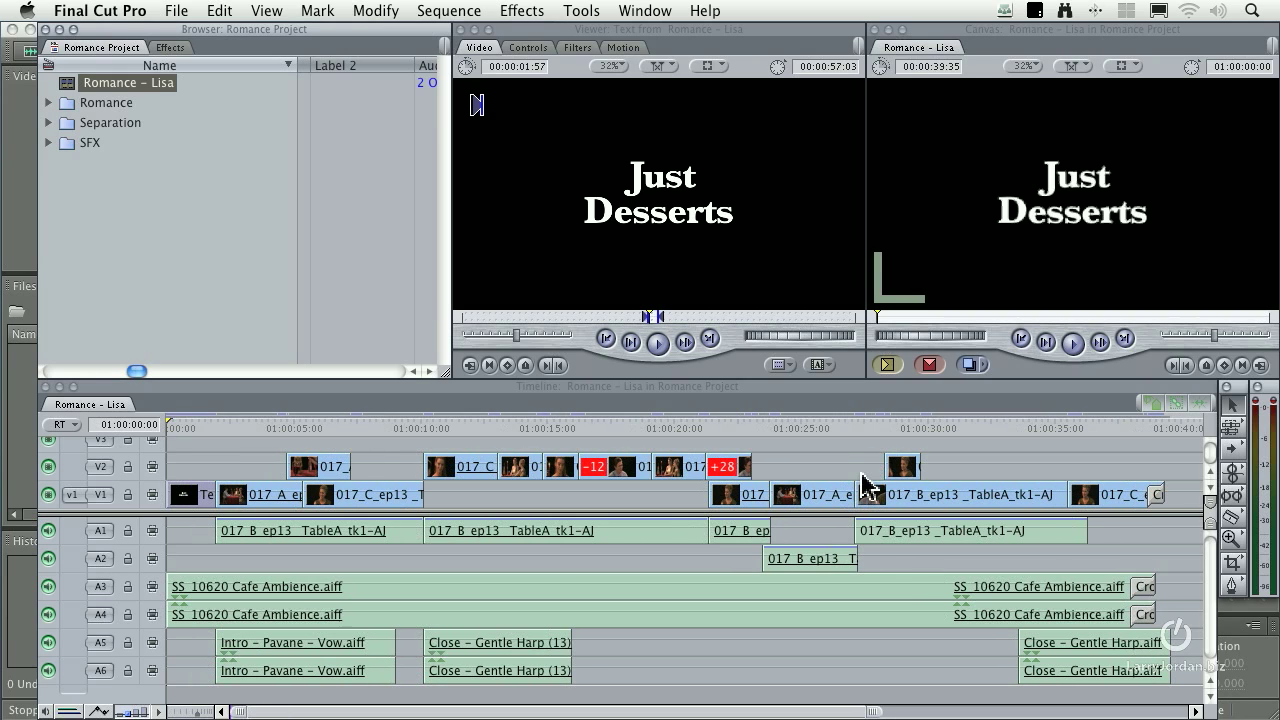
click(174, 11)
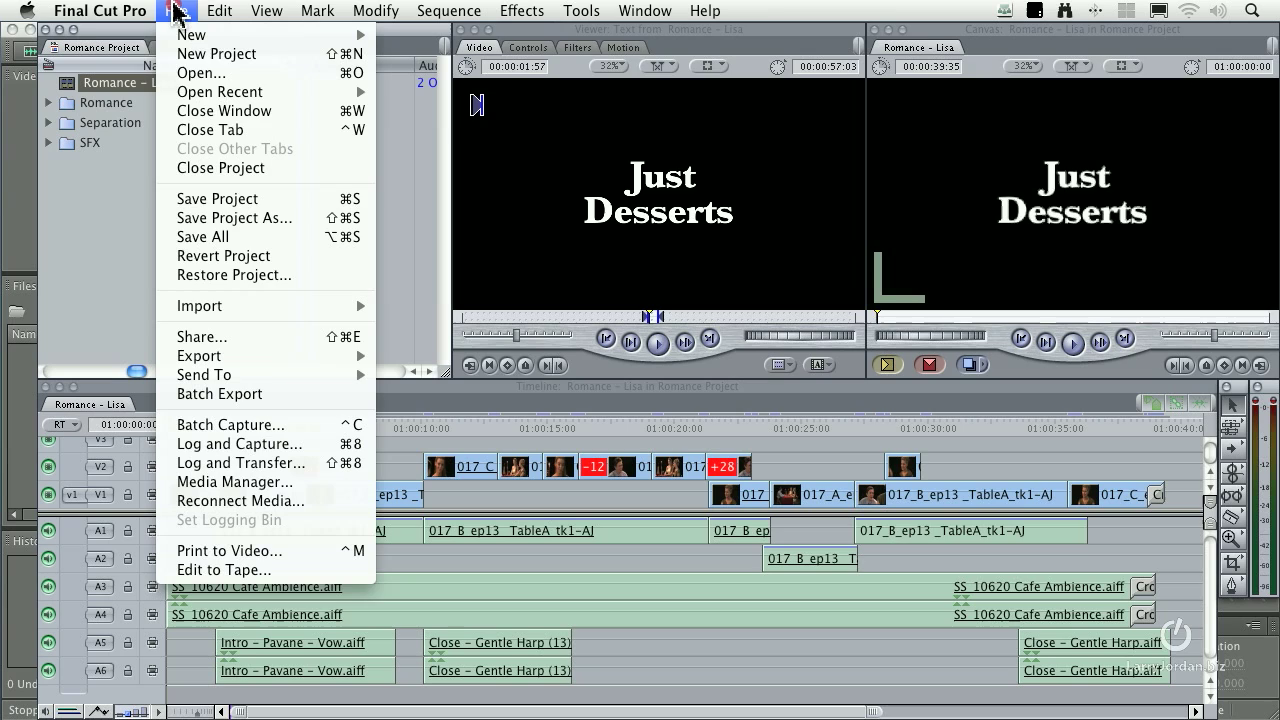
mouse_move(236, 358)
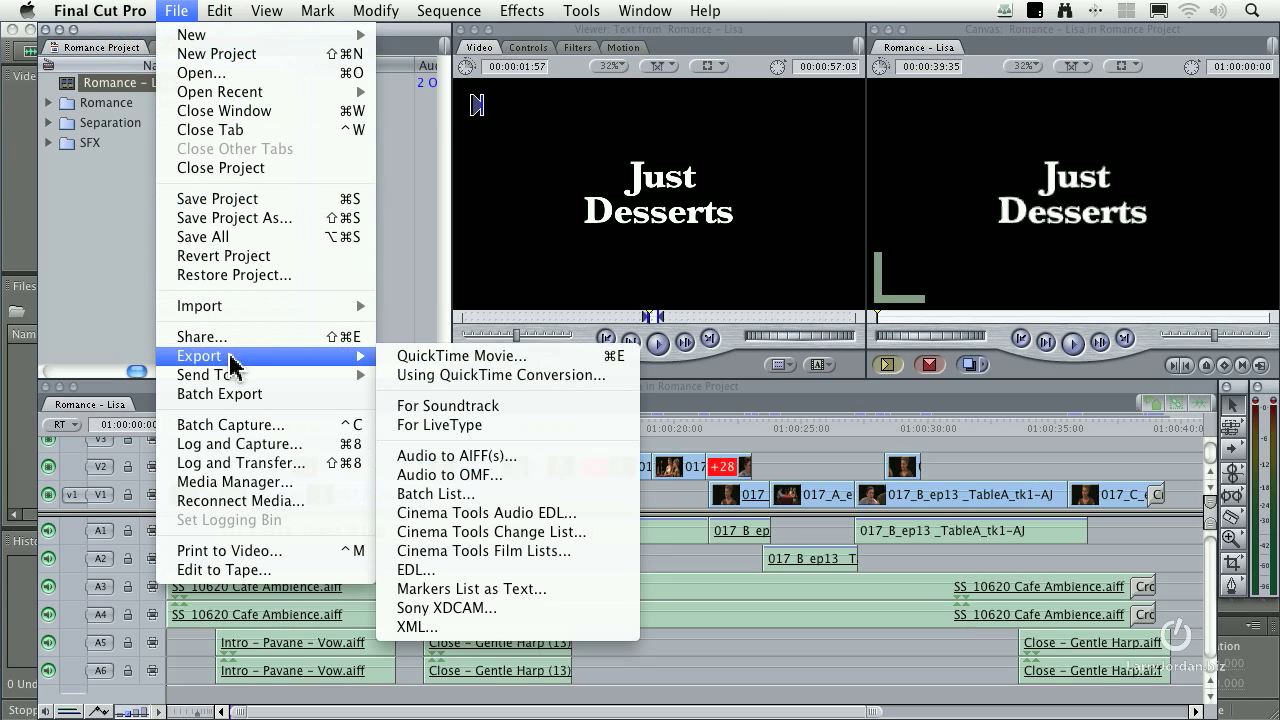
click(529, 379)
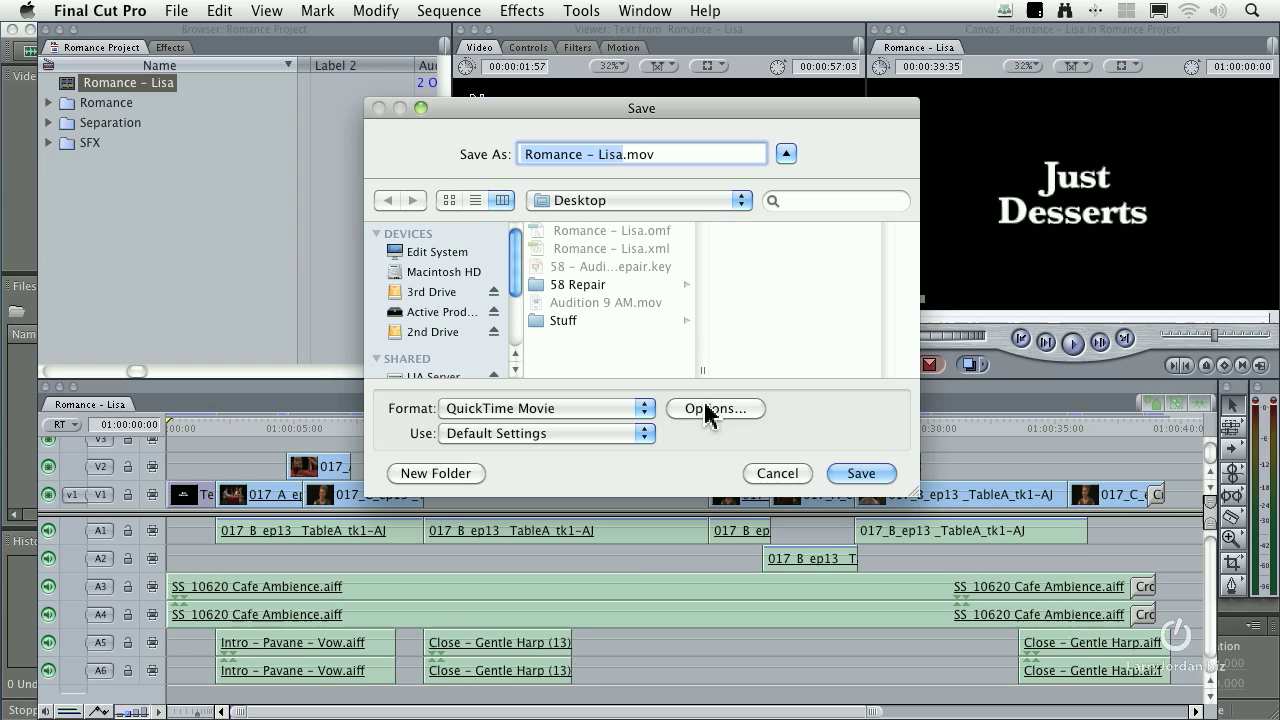
- Keep QuickTime Movie format and inspect the video compression settings, leaving H.264
click(620, 408)
click(600, 408)
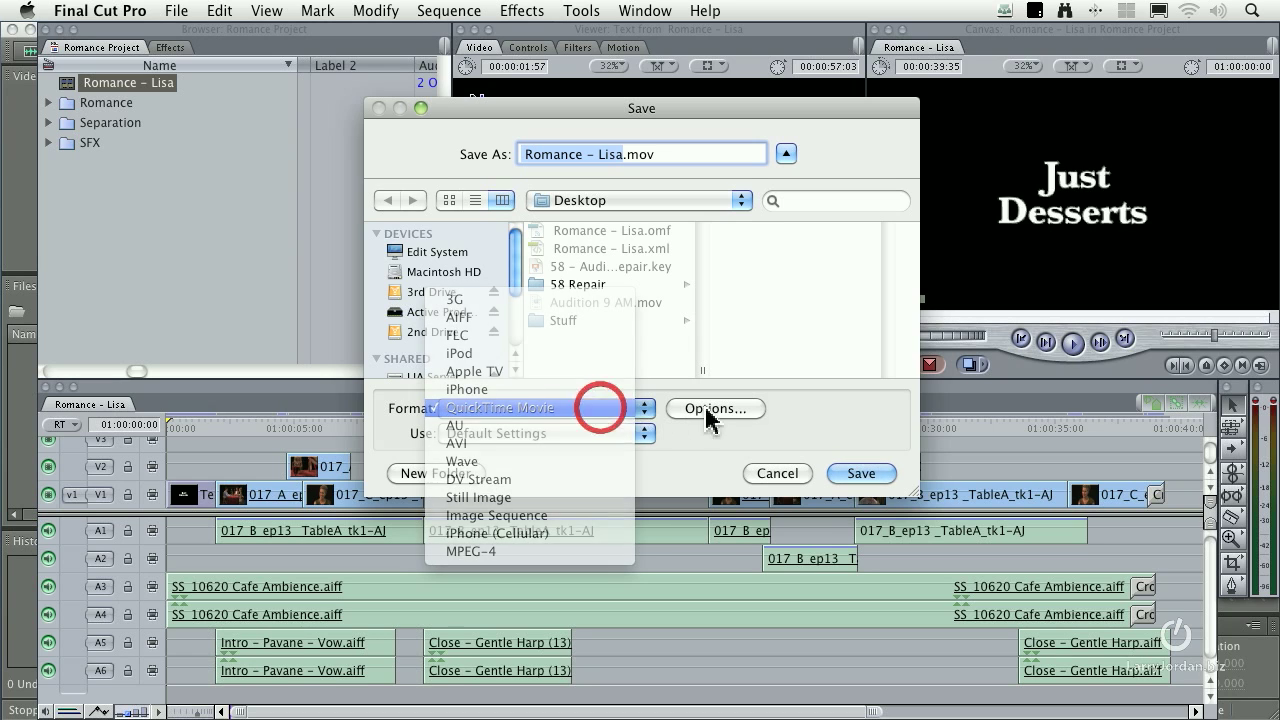
click(715, 408)
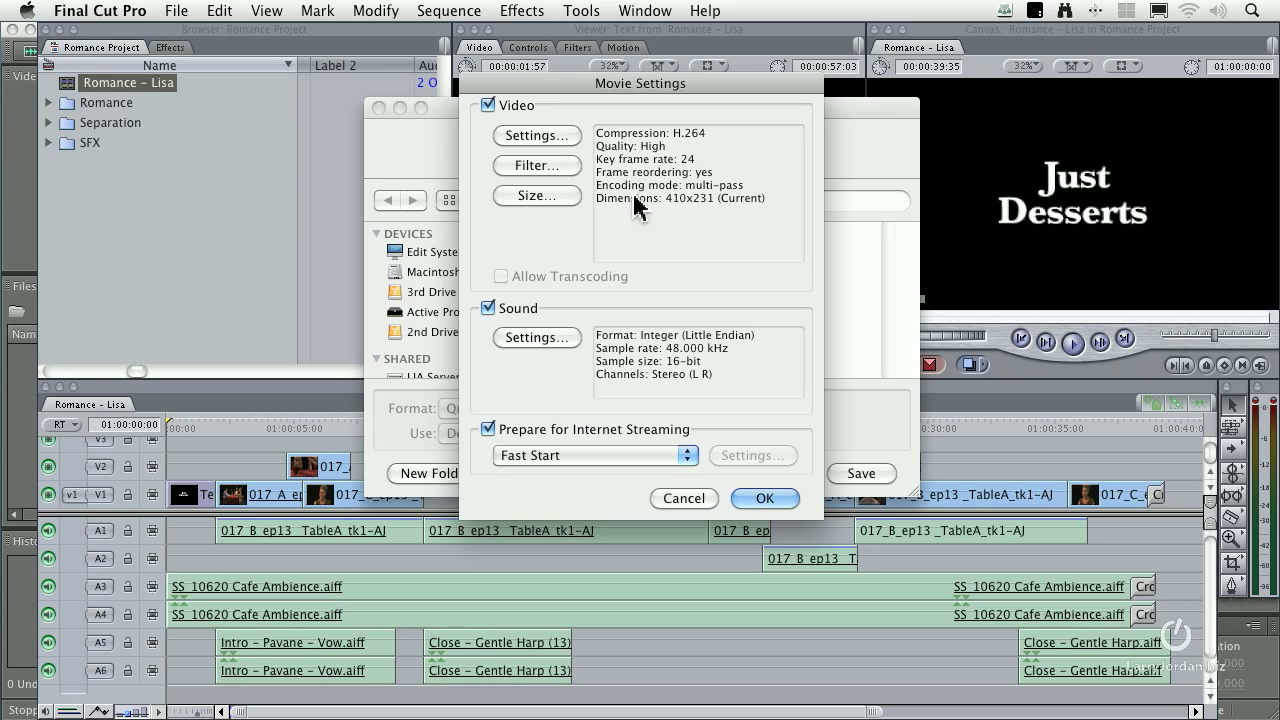
click(543, 136)
click(586, 92)
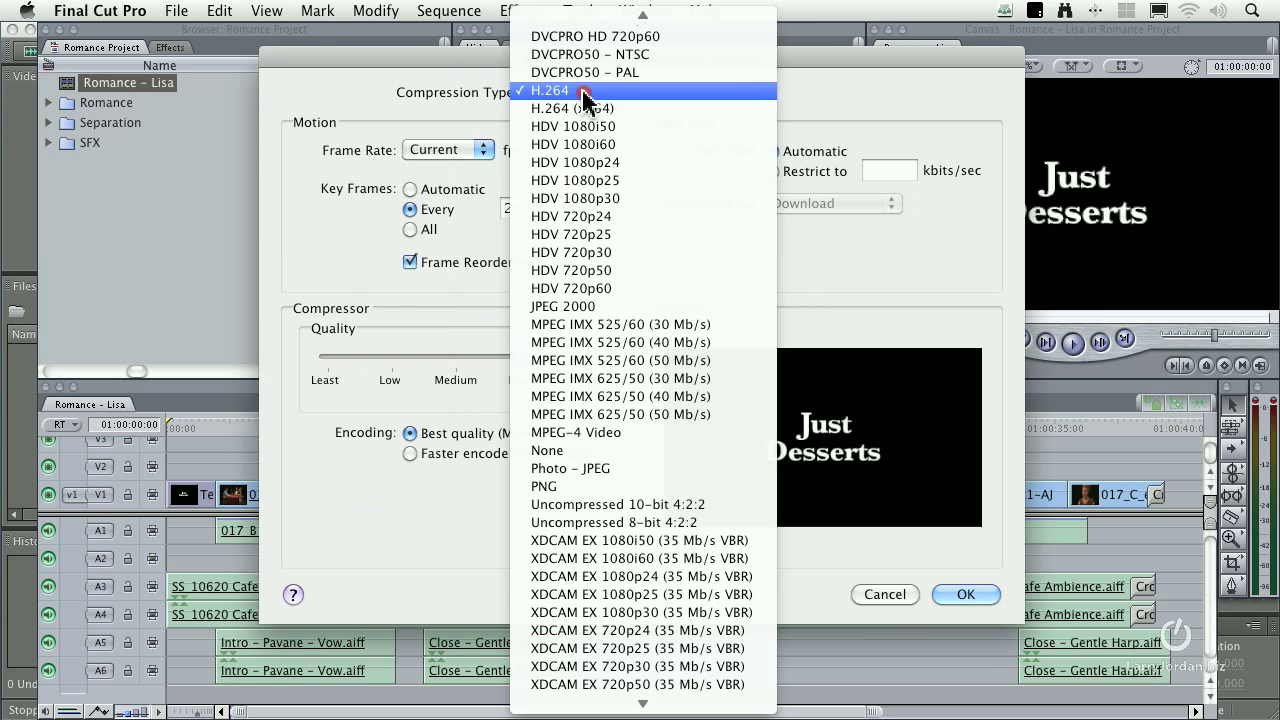
scroll(590, 91, up, 5)
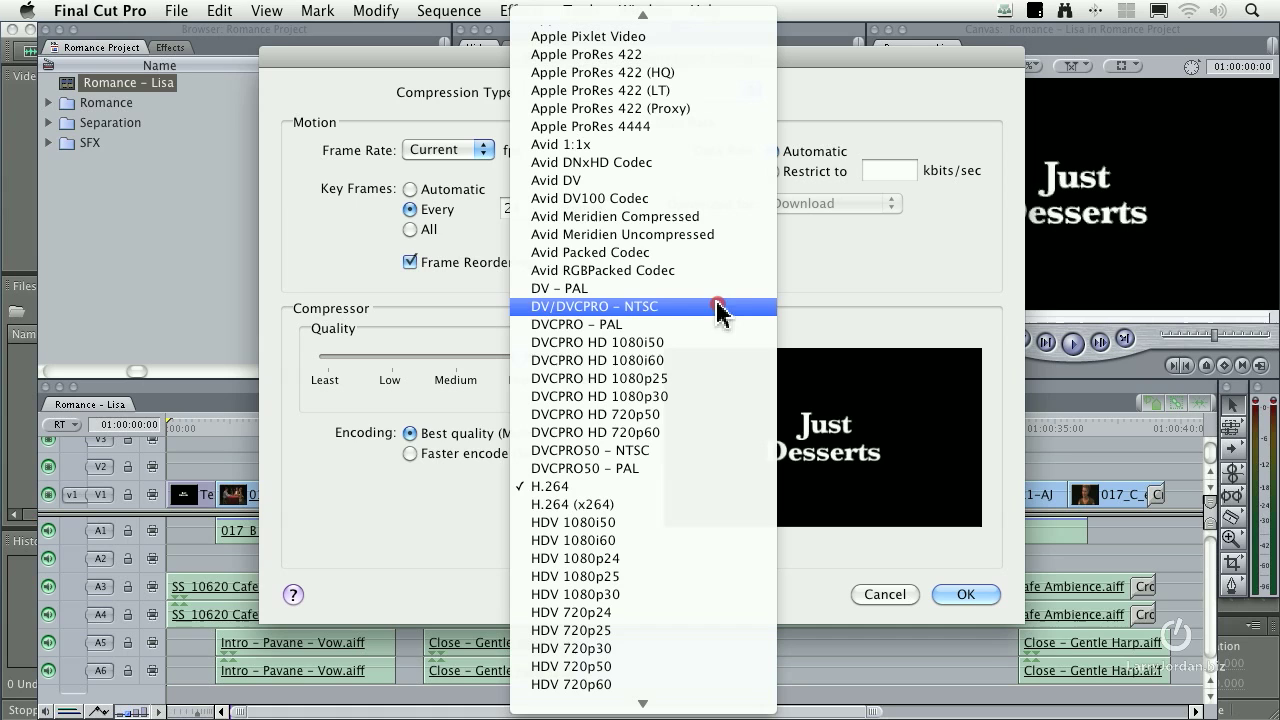
click(843, 283)
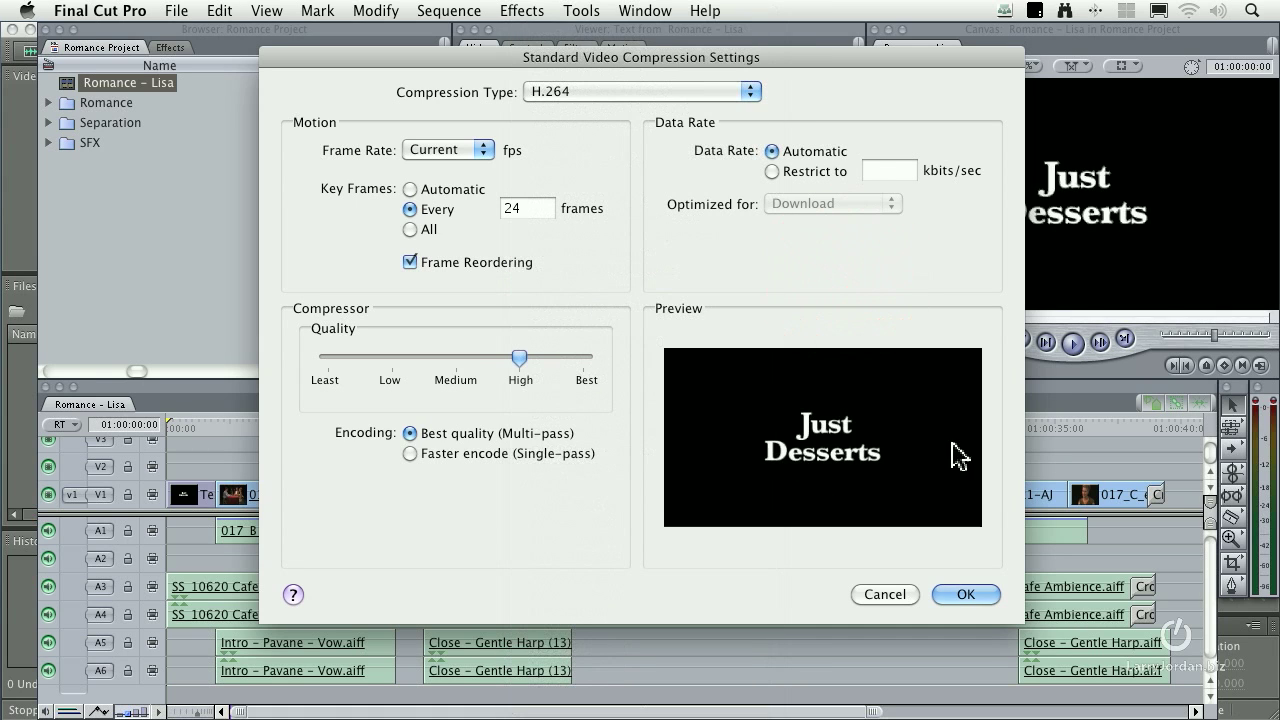
- Close the compression and movie settings unchanged and cancel the QuickTime export
click(885, 594)
click(755, 417)
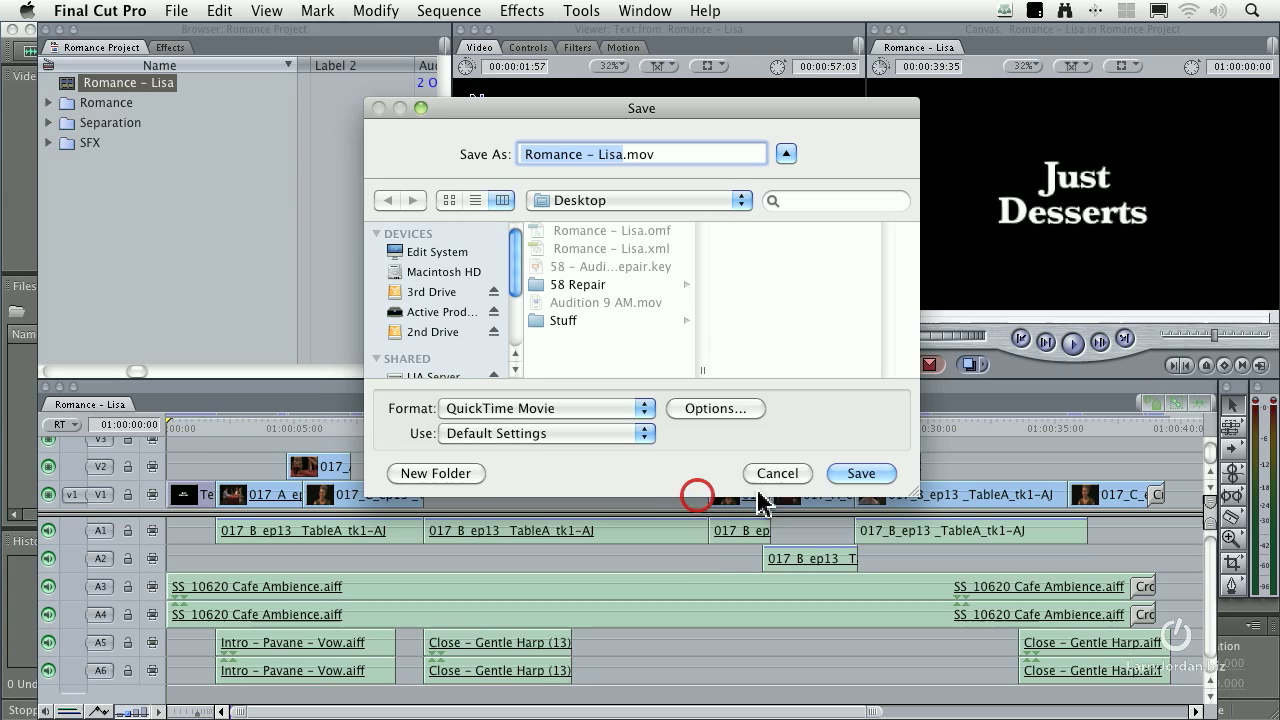
click(778, 472)
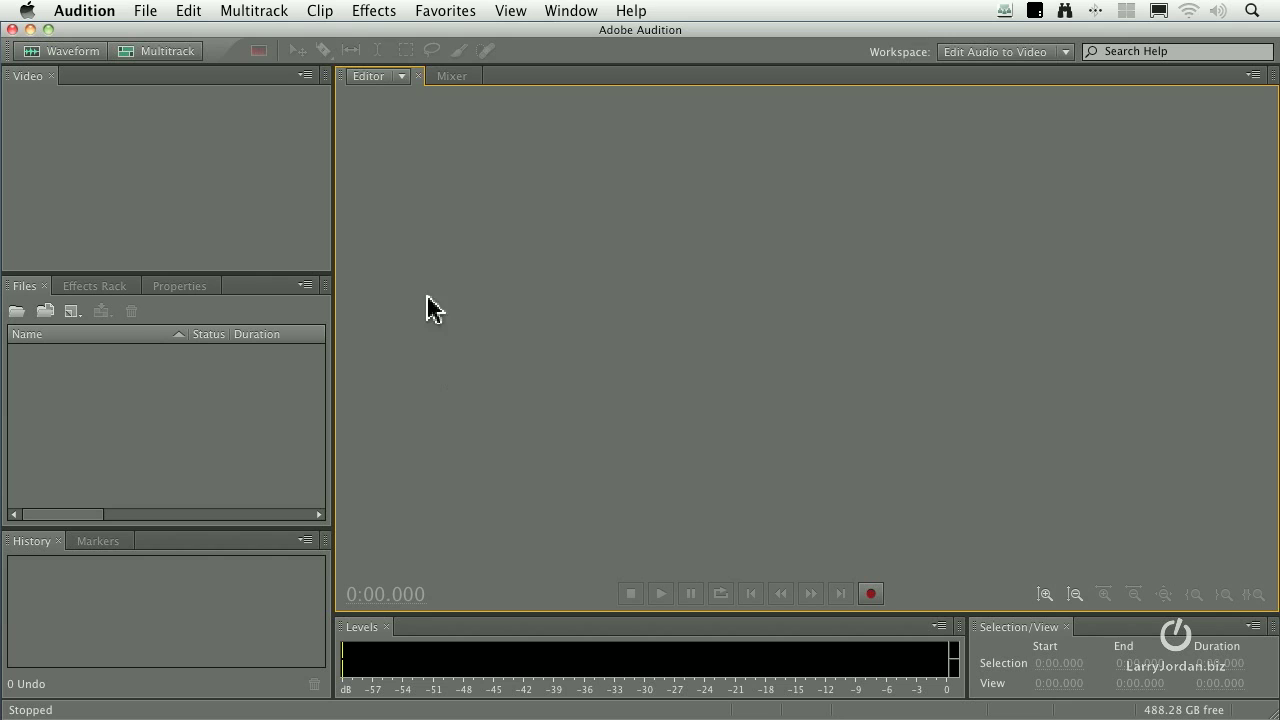
- Import Romance – Lisa.omf into Audition with File > Import > File
click(145, 10)
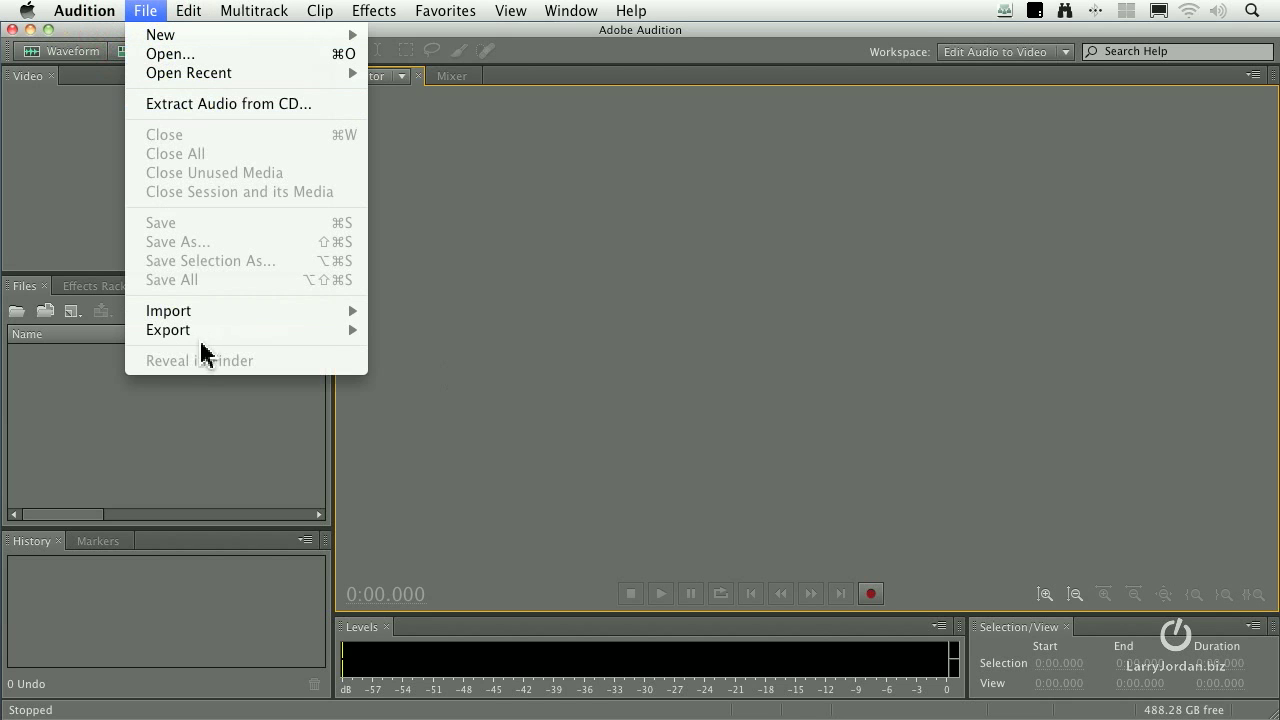
mouse_move(203, 320)
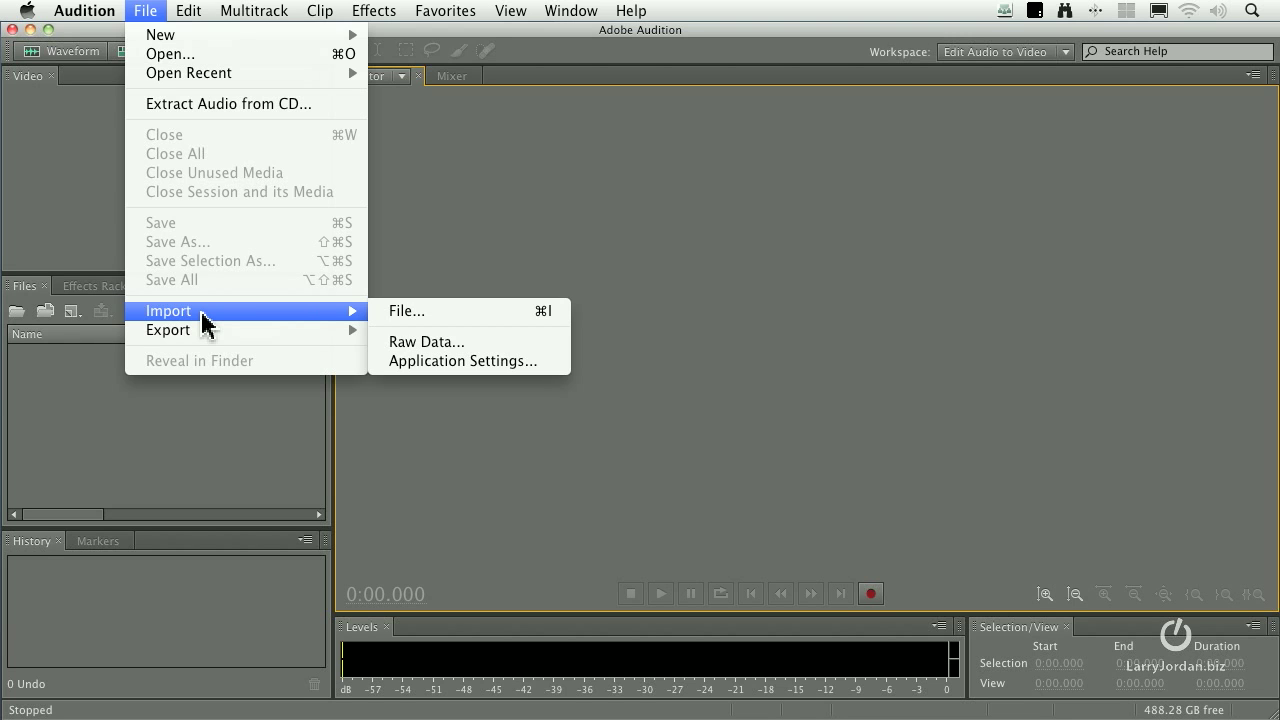
click(397, 312)
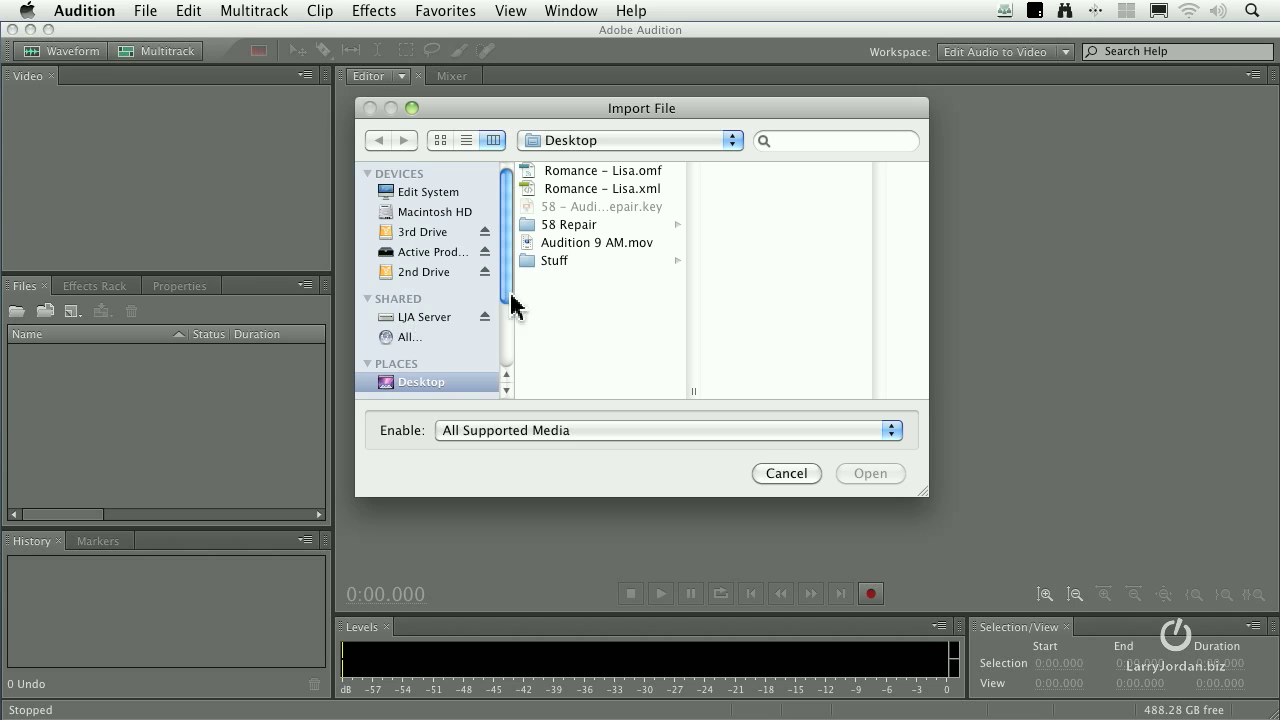
click(620, 171)
click(878, 475)
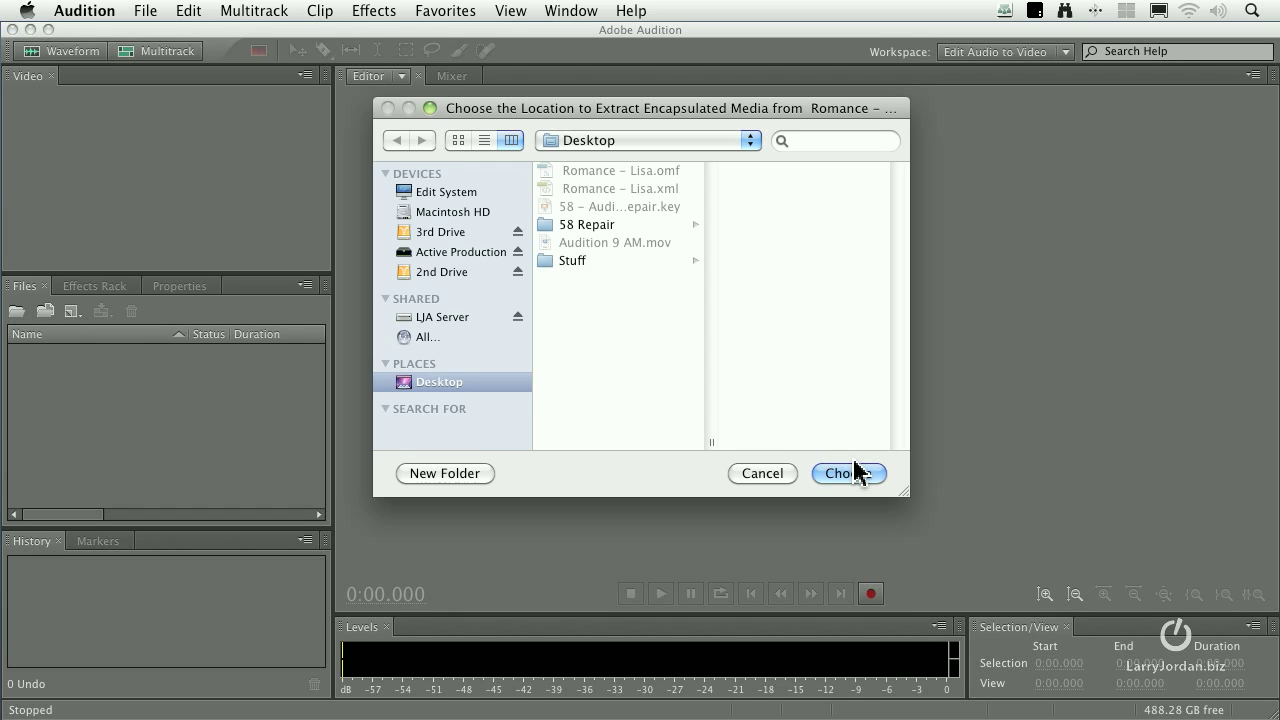
- Extract the OMF's embedded audio into the 58 Repair > Audio files folder
click(580, 226)
click(790, 171)
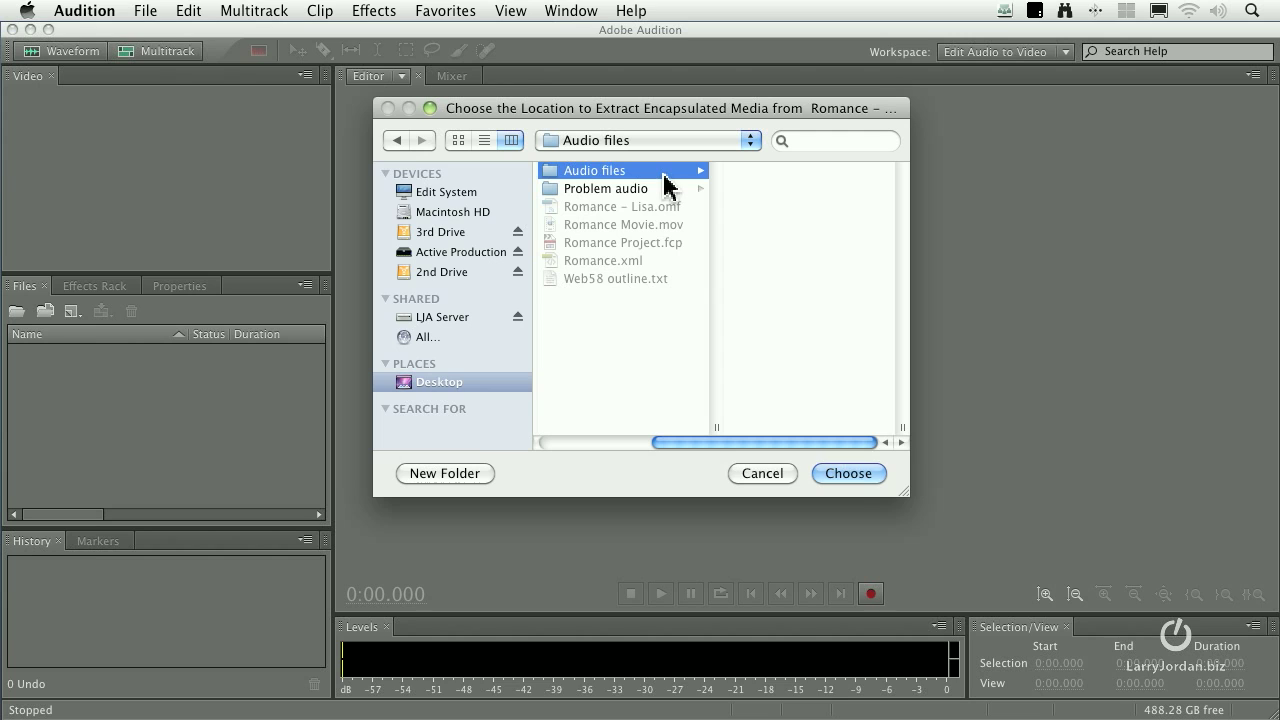
click(857, 477)
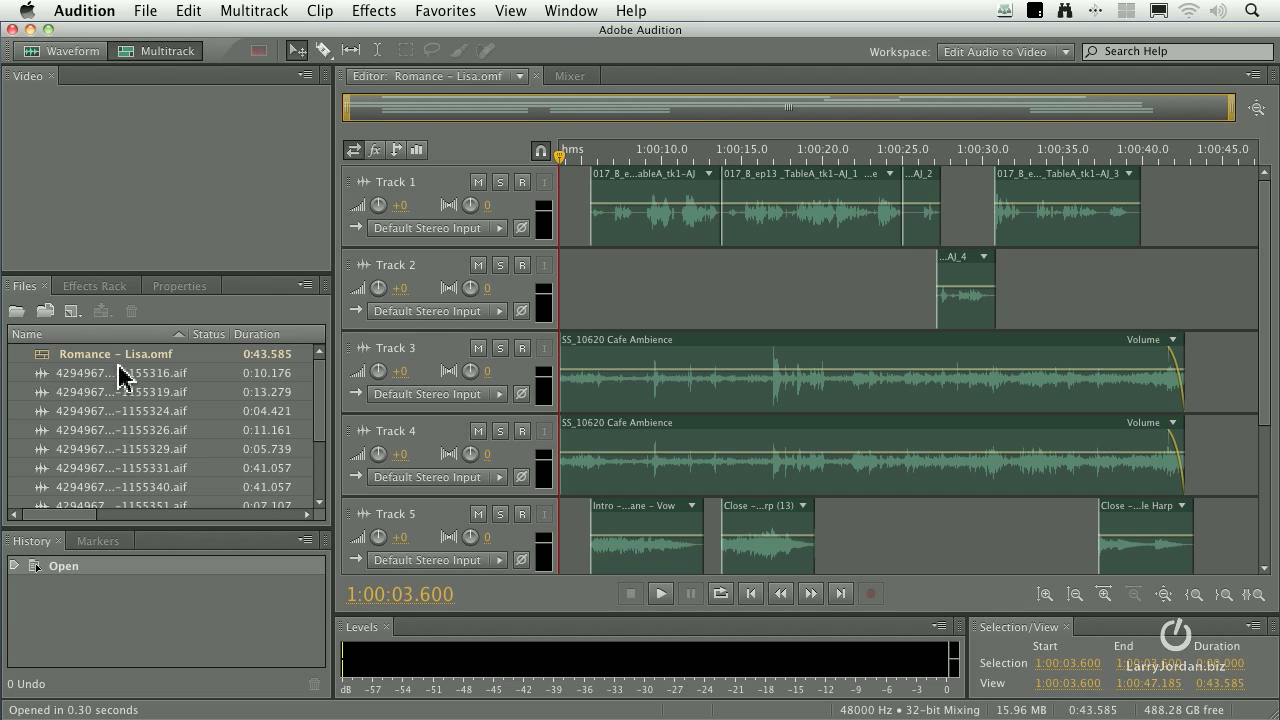
- Adjust track heights so all six tracks and the Master fit in view
scroll(183, 403, right, 5)
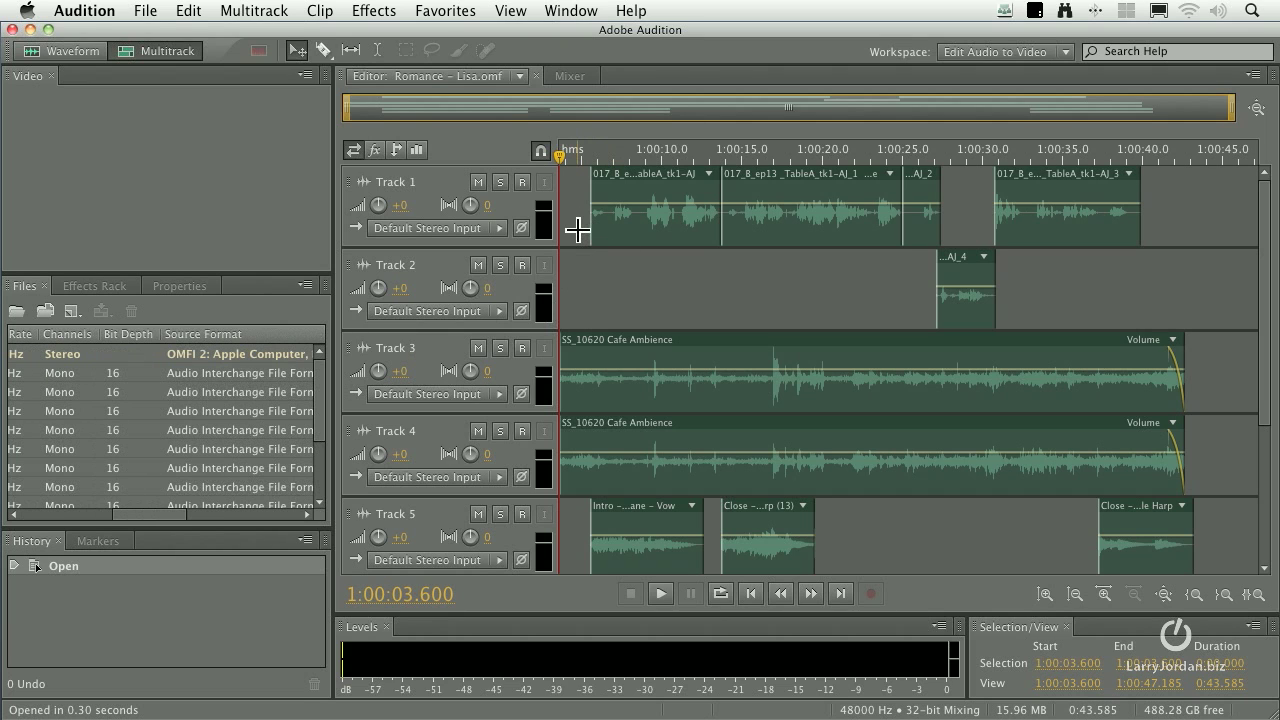
click(1044, 594)
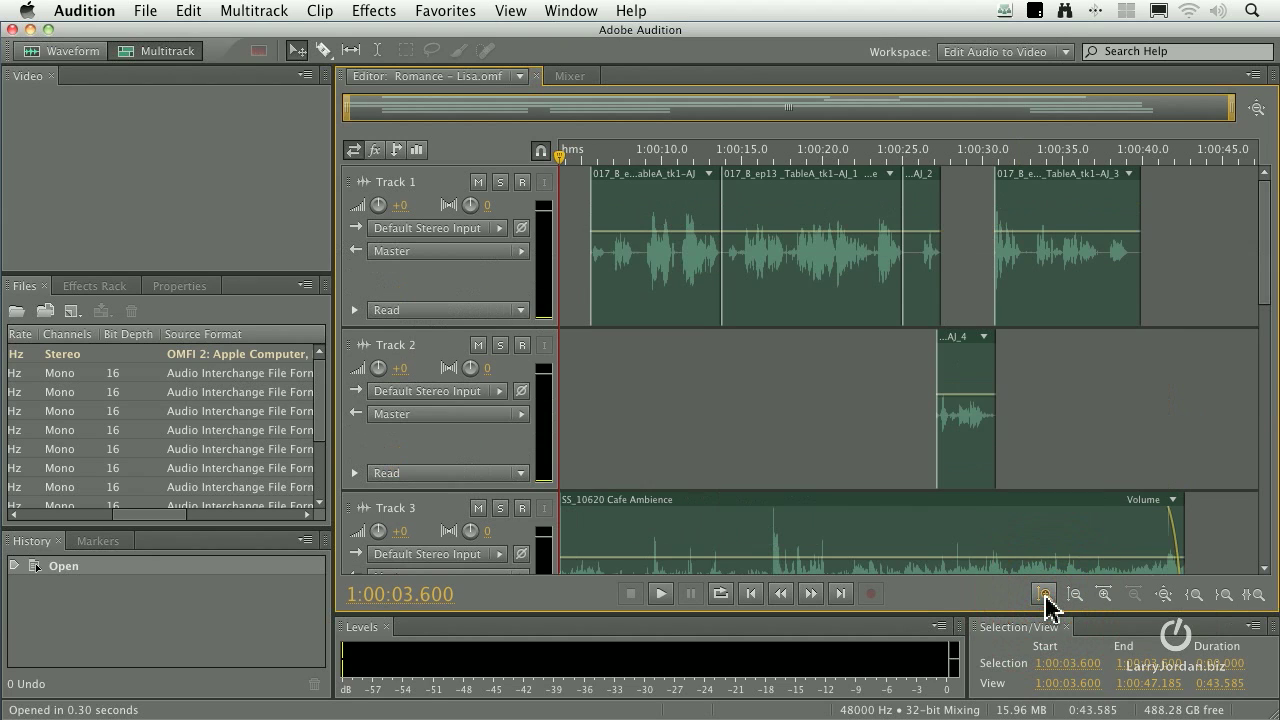
click(1044, 594)
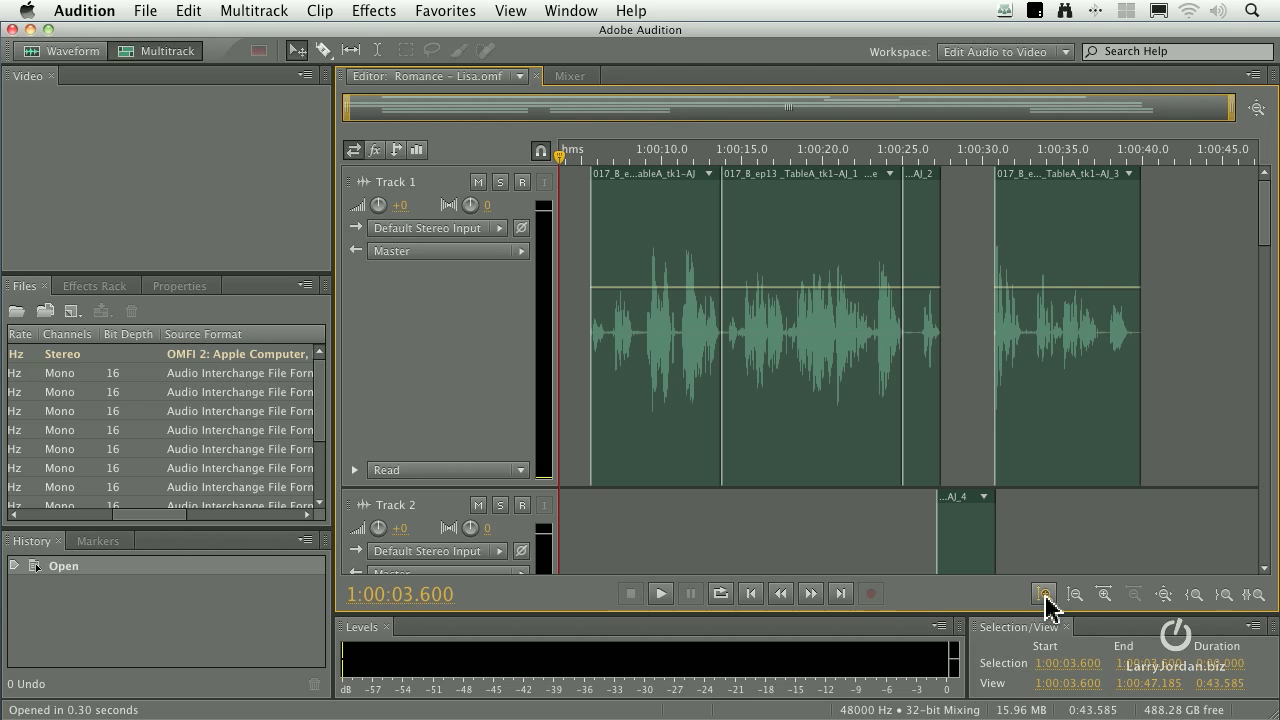
click(1075, 594)
click(1075, 594)
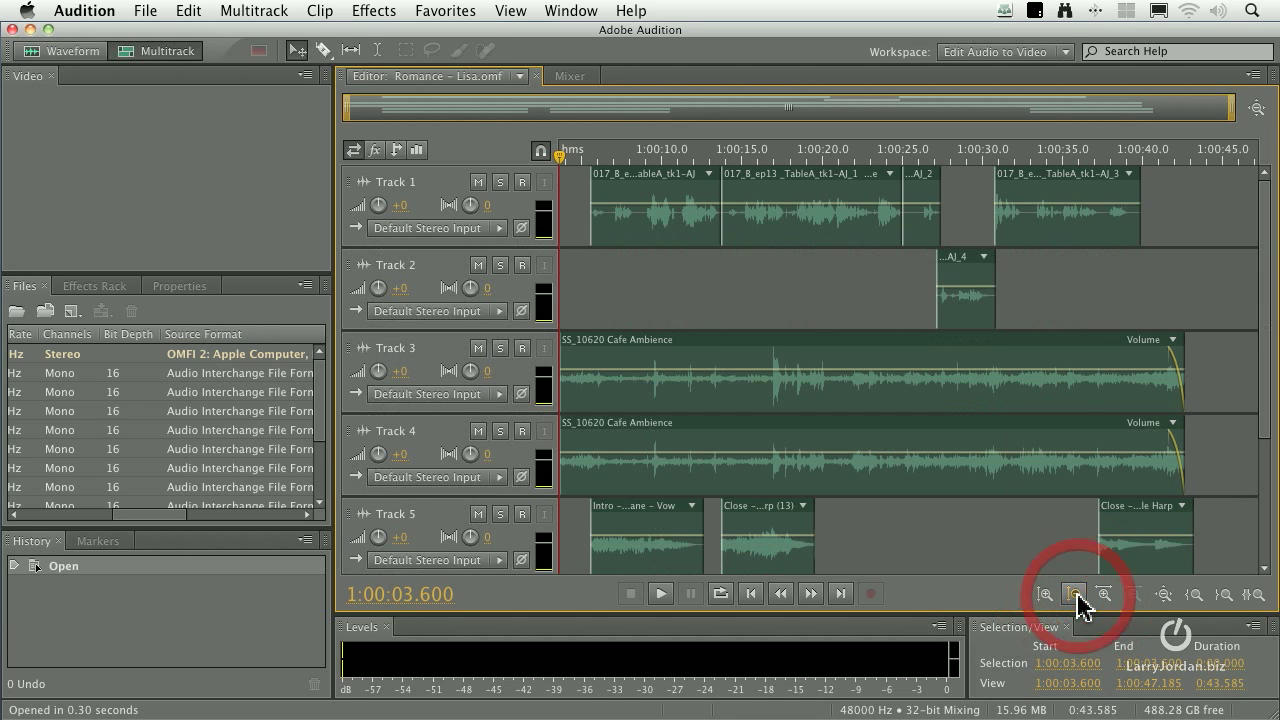
click(1075, 594)
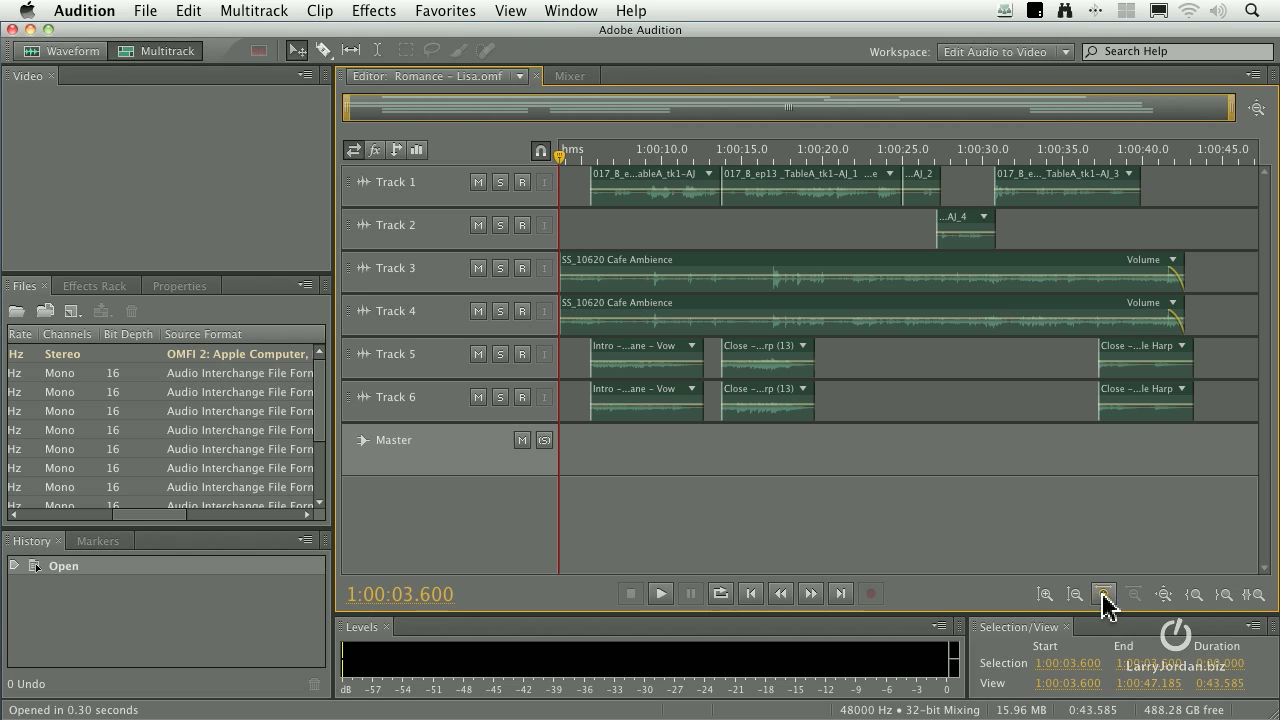
- Zoom the timeline in and out, finishing on the full-session view
click(1104, 594)
click(1104, 594)
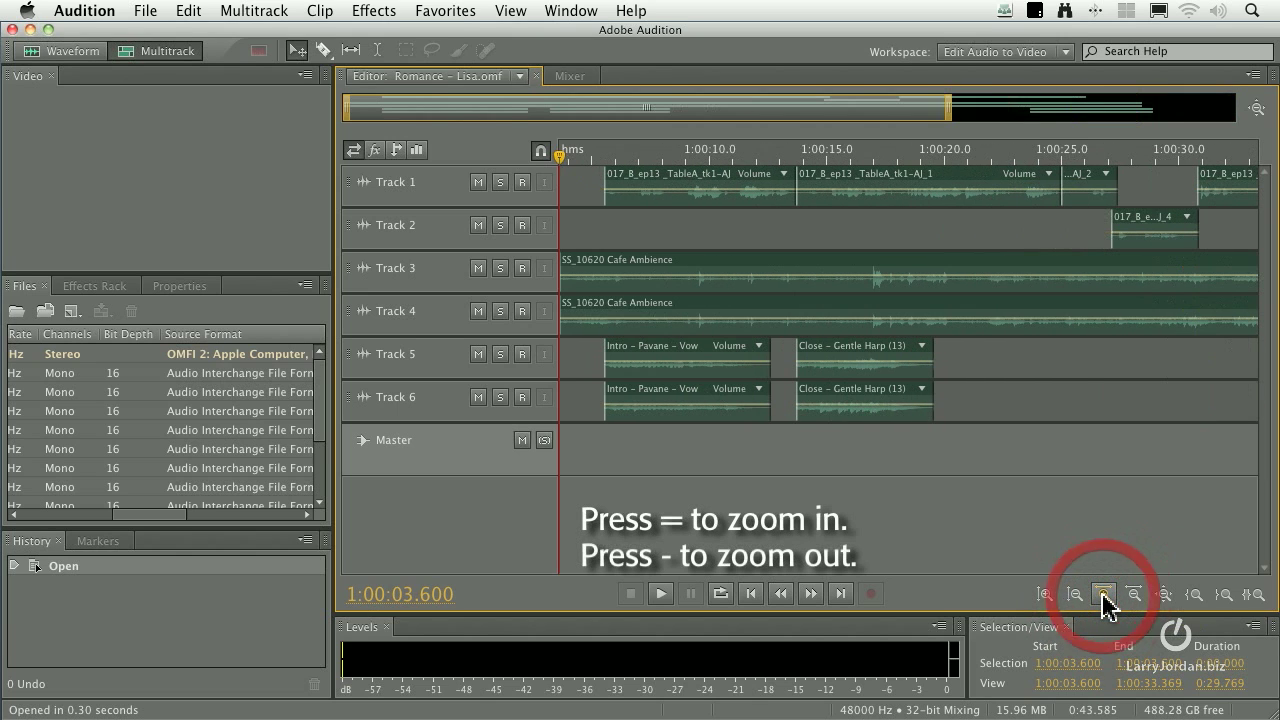
click(1104, 596)
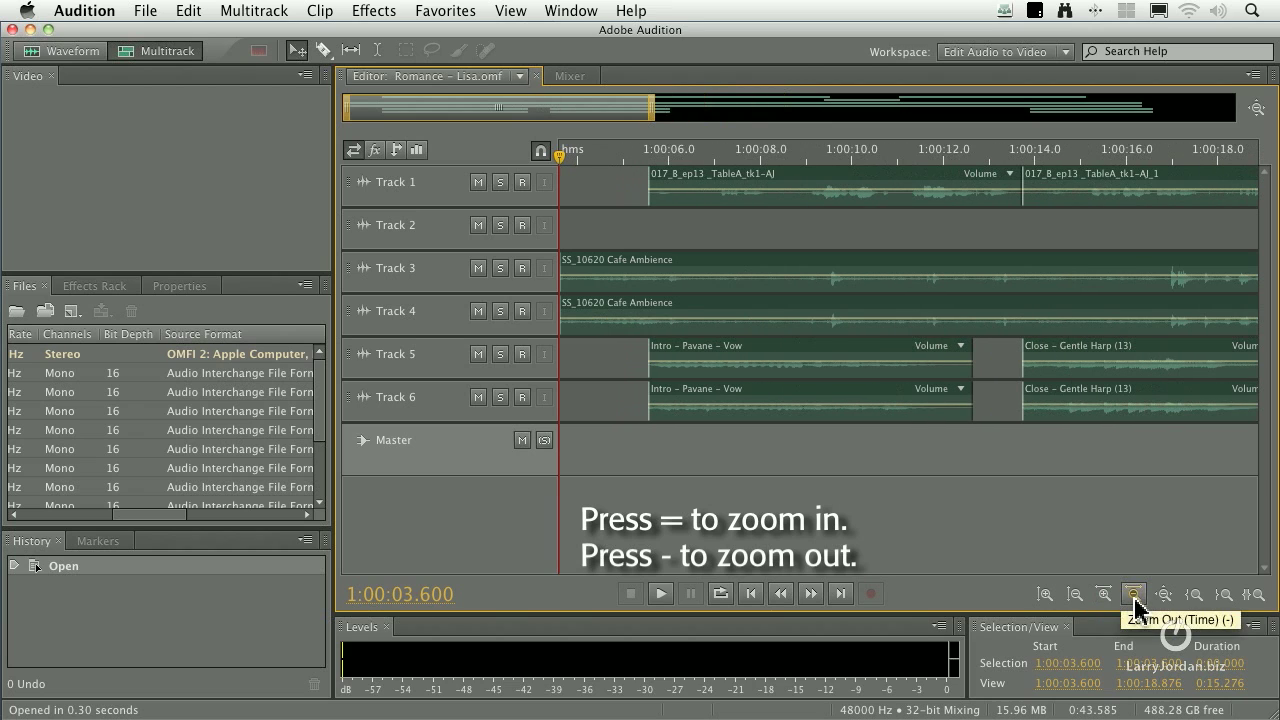
click(1134, 596)
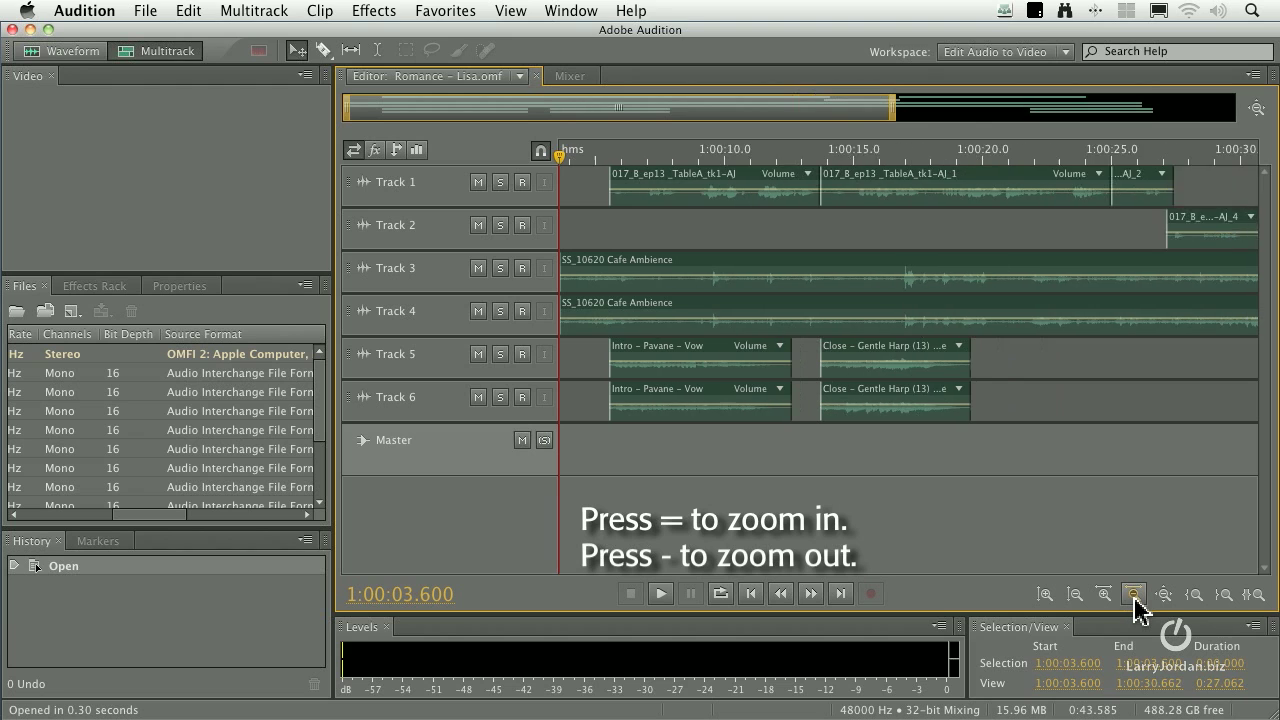
click(1134, 596)
key(=)
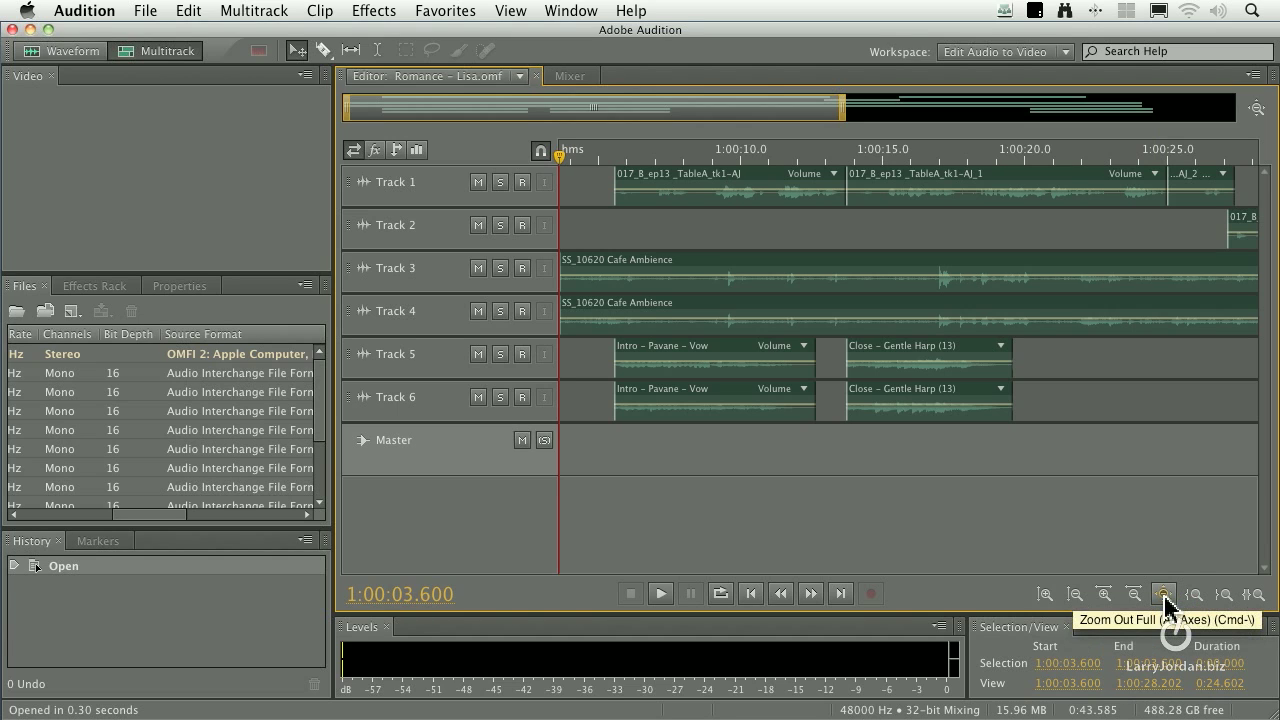
click(1164, 595)
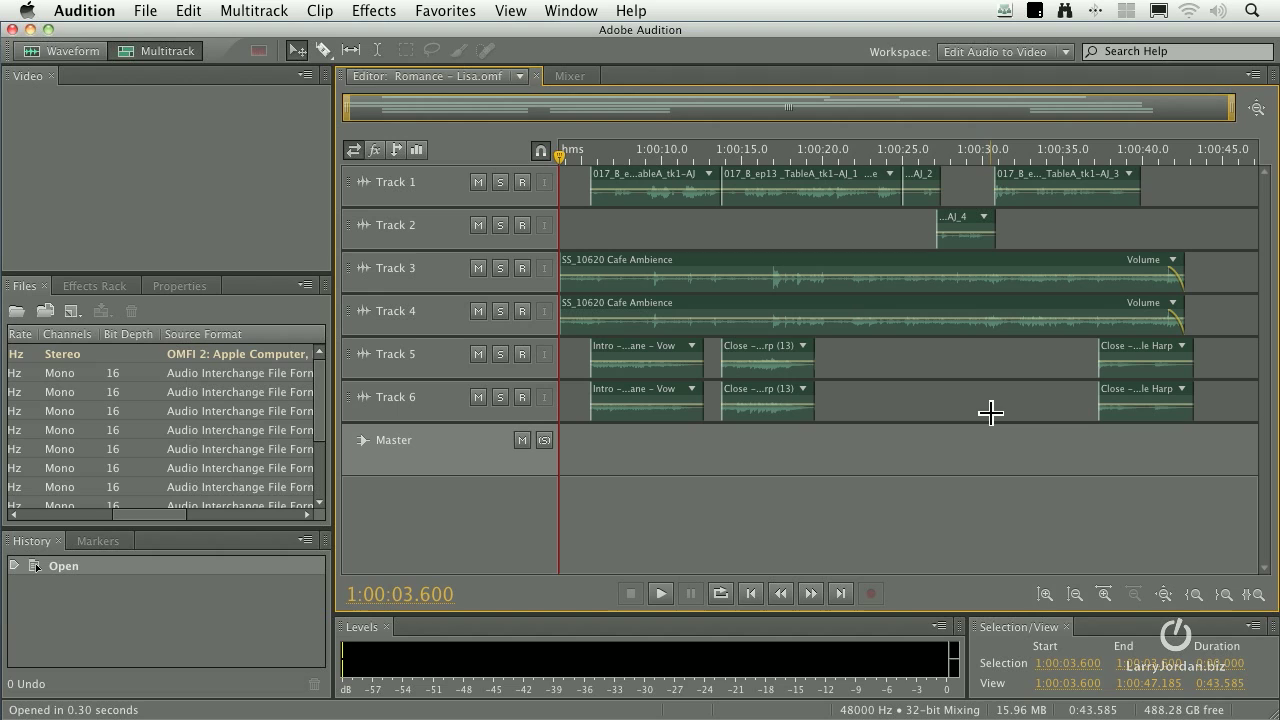
click(1104, 595)
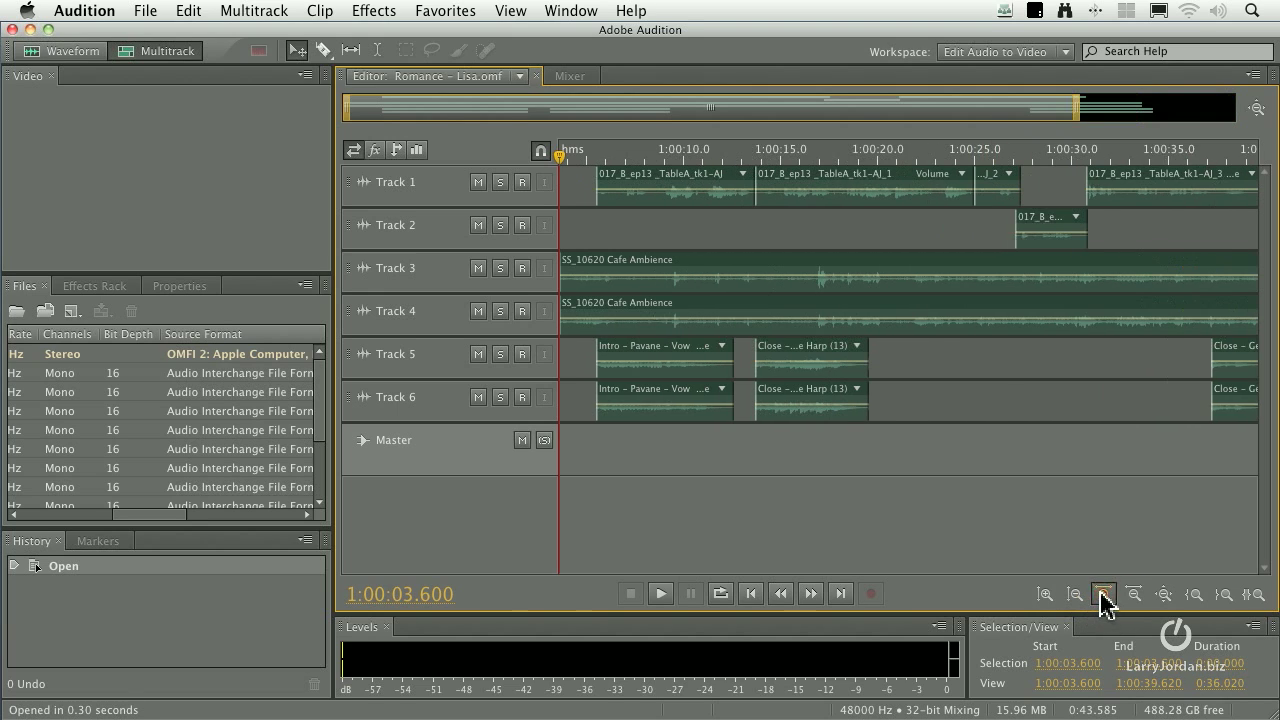
click(1258, 110)
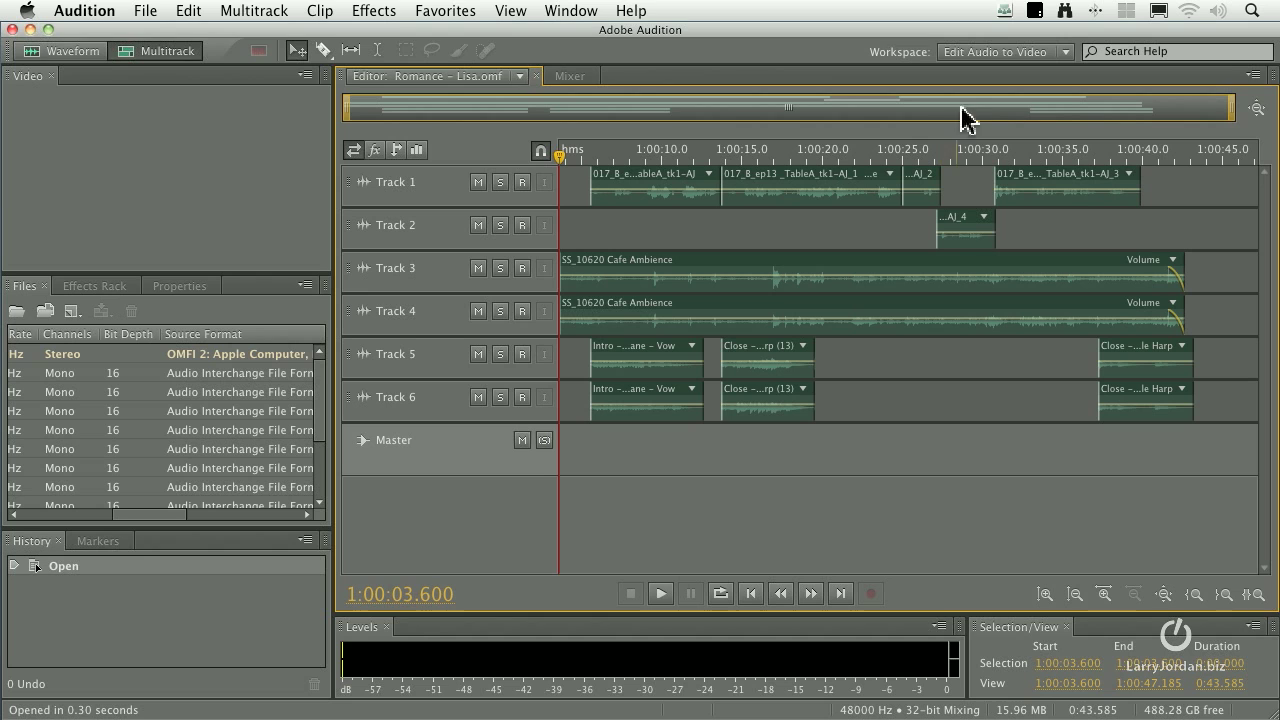
drag(1229, 107, 543, 112)
drag(447, 107, 615, 107)
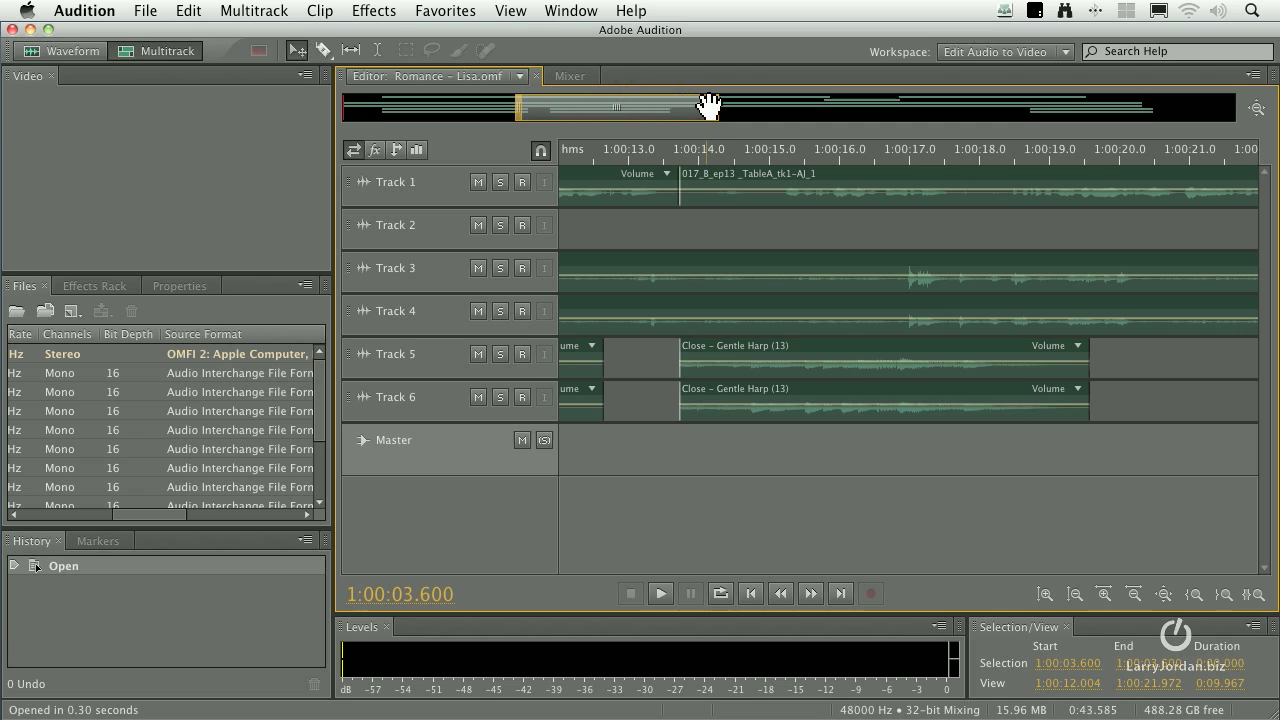
drag(716, 108, 966, 108)
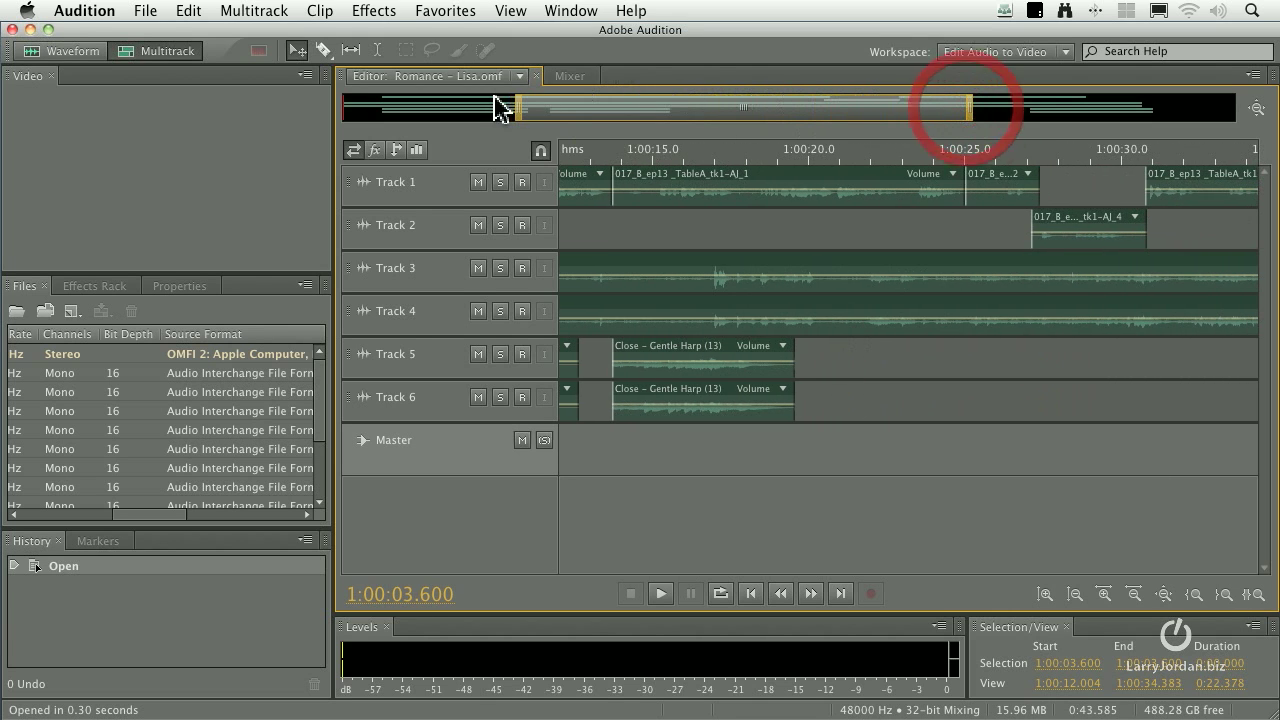
drag(518, 108, 309, 103)
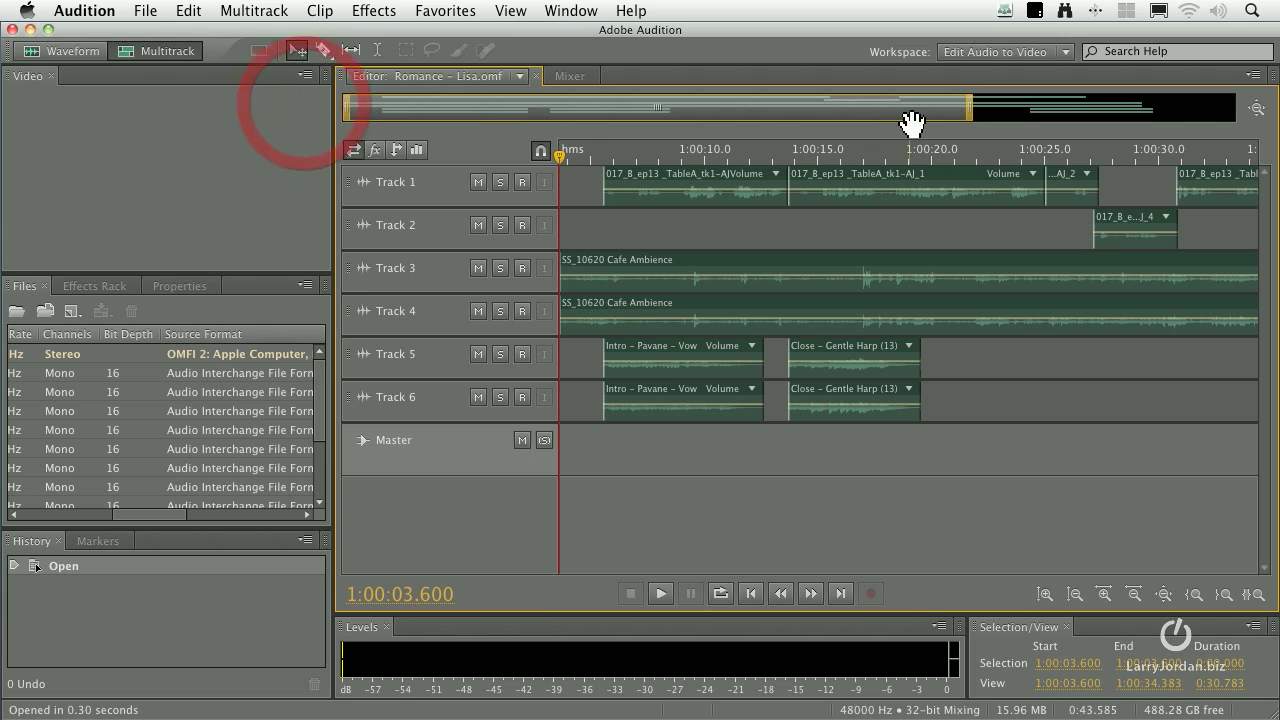
drag(966, 110, 1223, 109)
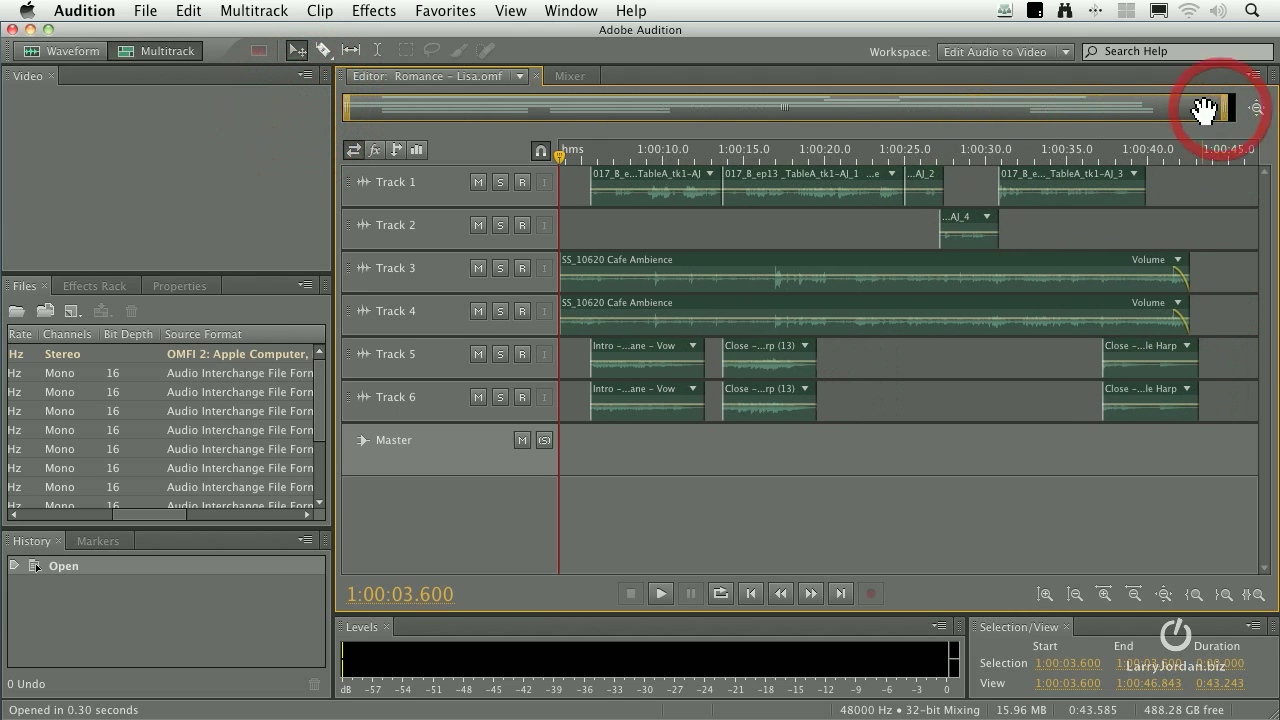
drag(720, 108, 524, 106)
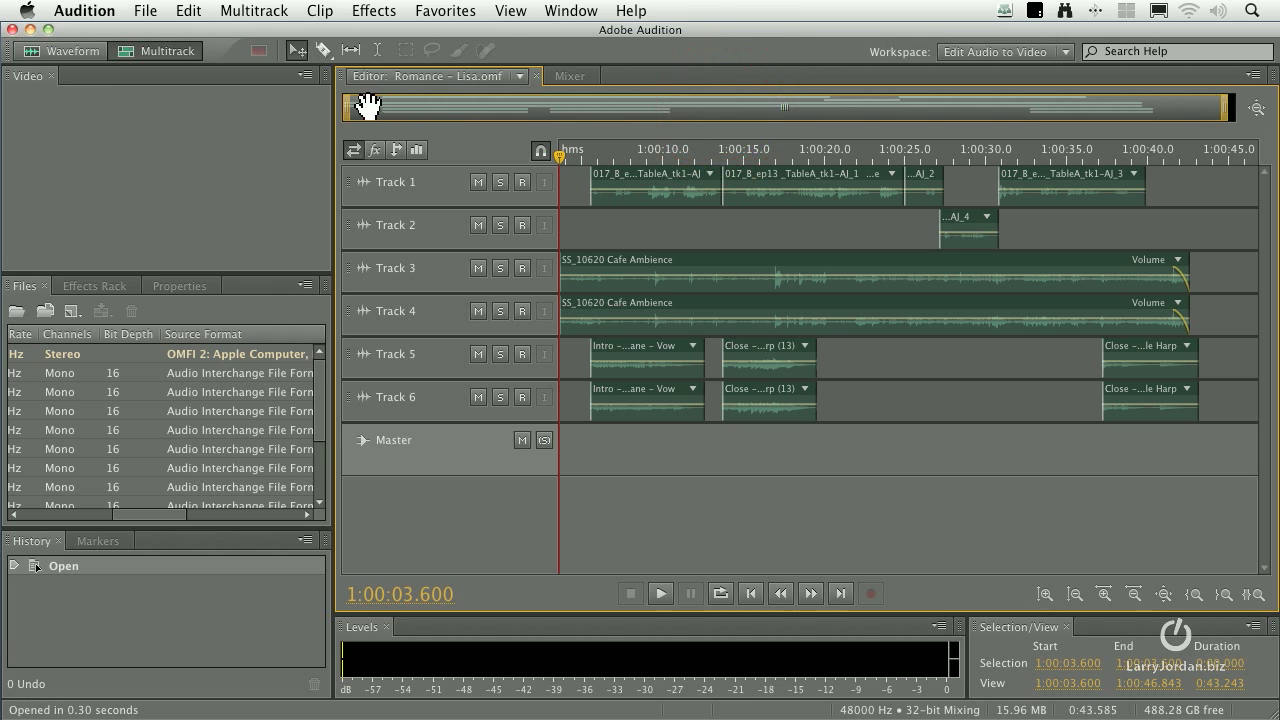
drag(346, 108, 1086, 108)
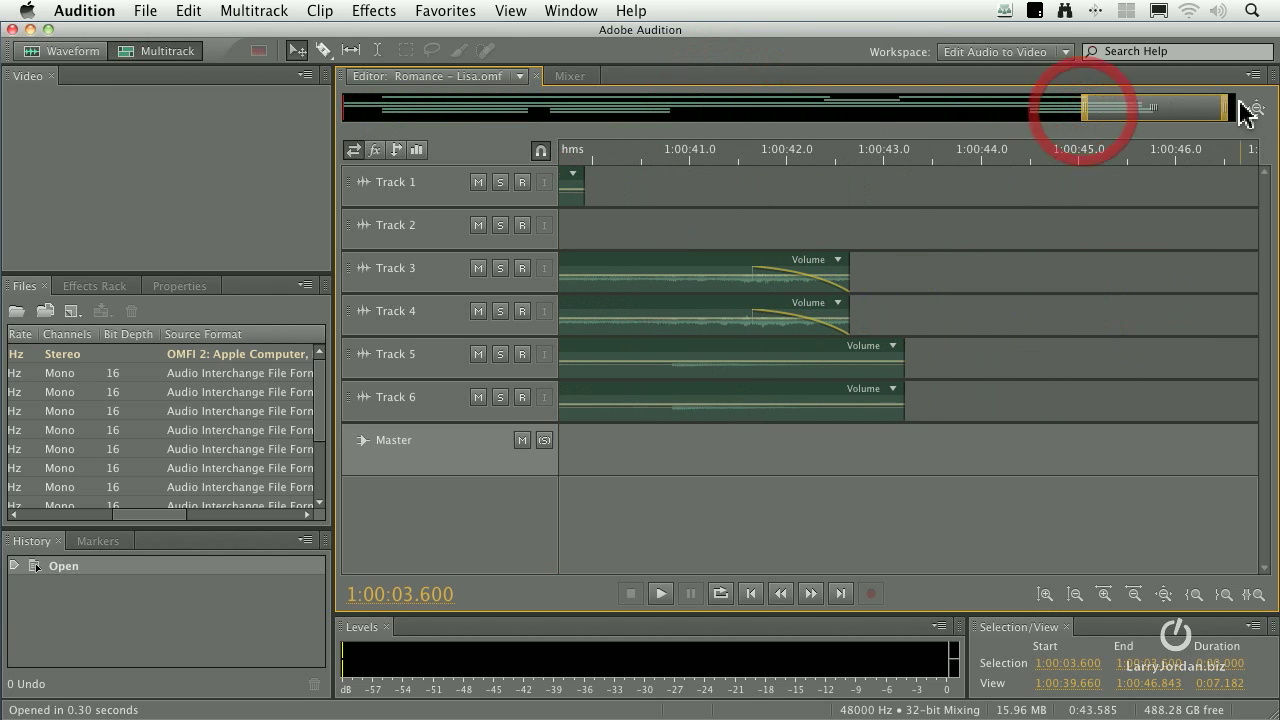
click(1258, 110)
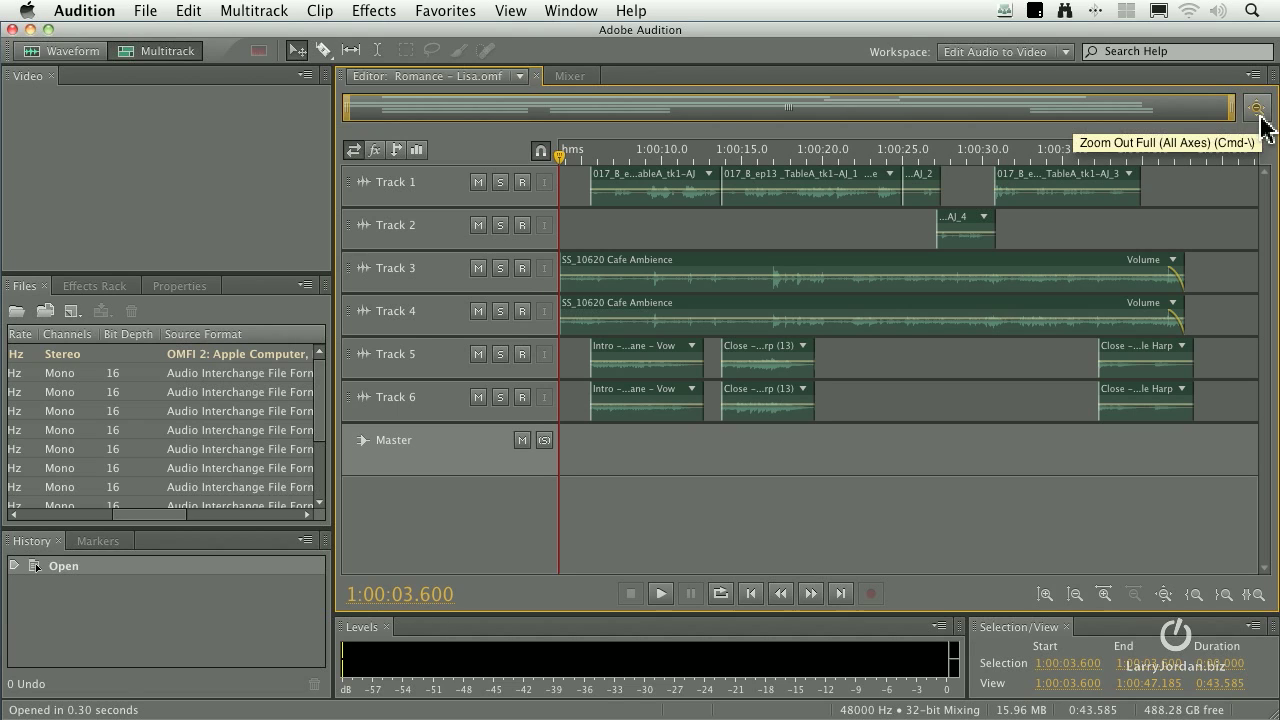
- Give the Close – Gentle Harp clip on Track 5 a pink Clip Color, then deselect it
click(765, 355)
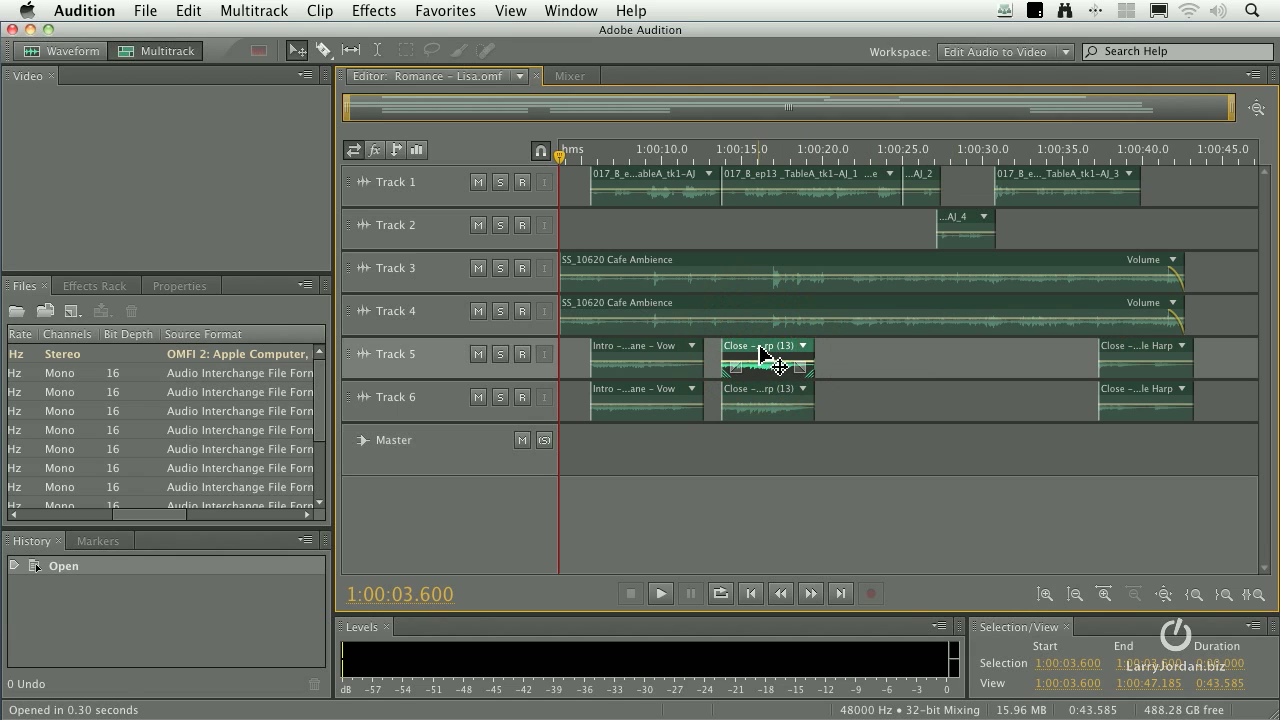
right_click(765, 355)
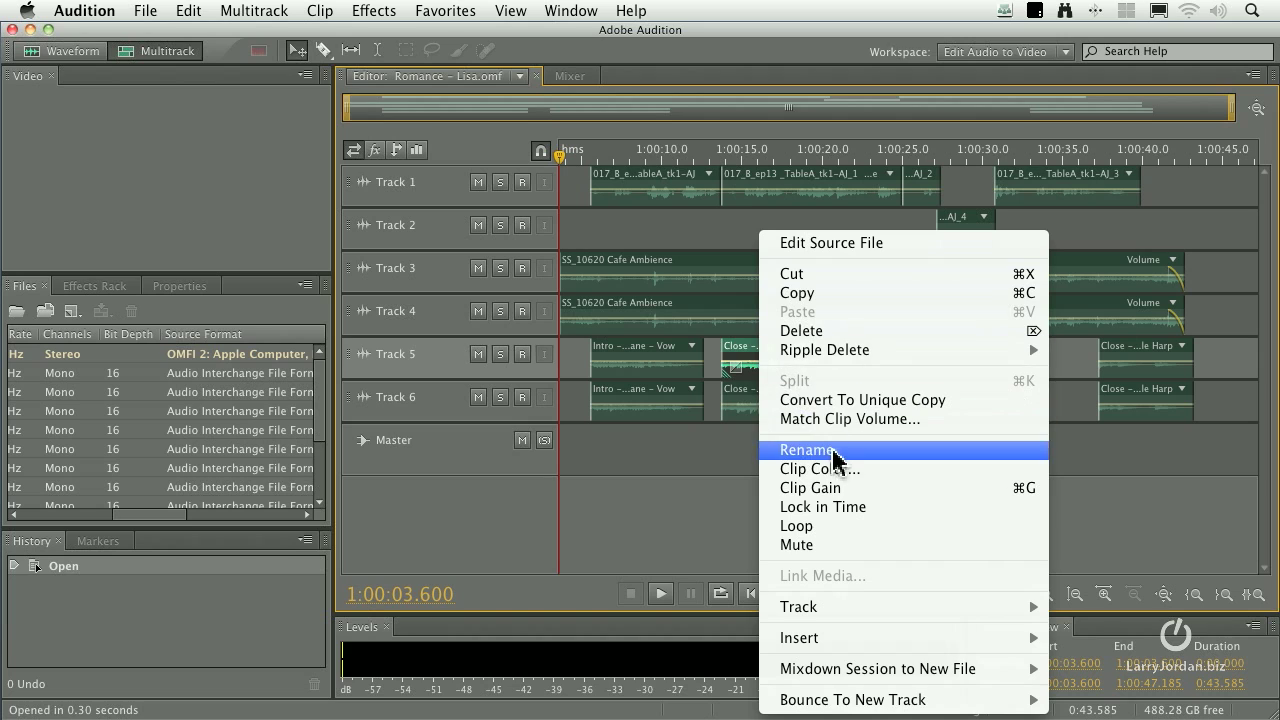
click(862, 469)
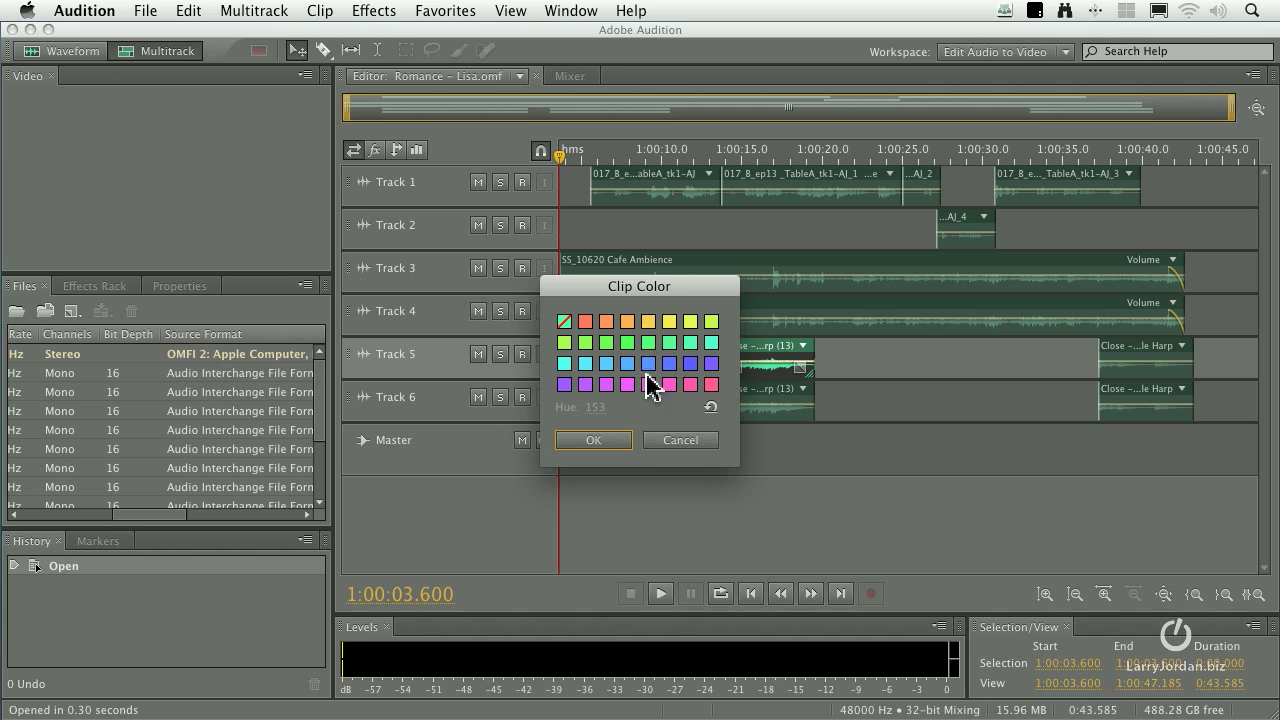
drag(657, 290, 971, 363)
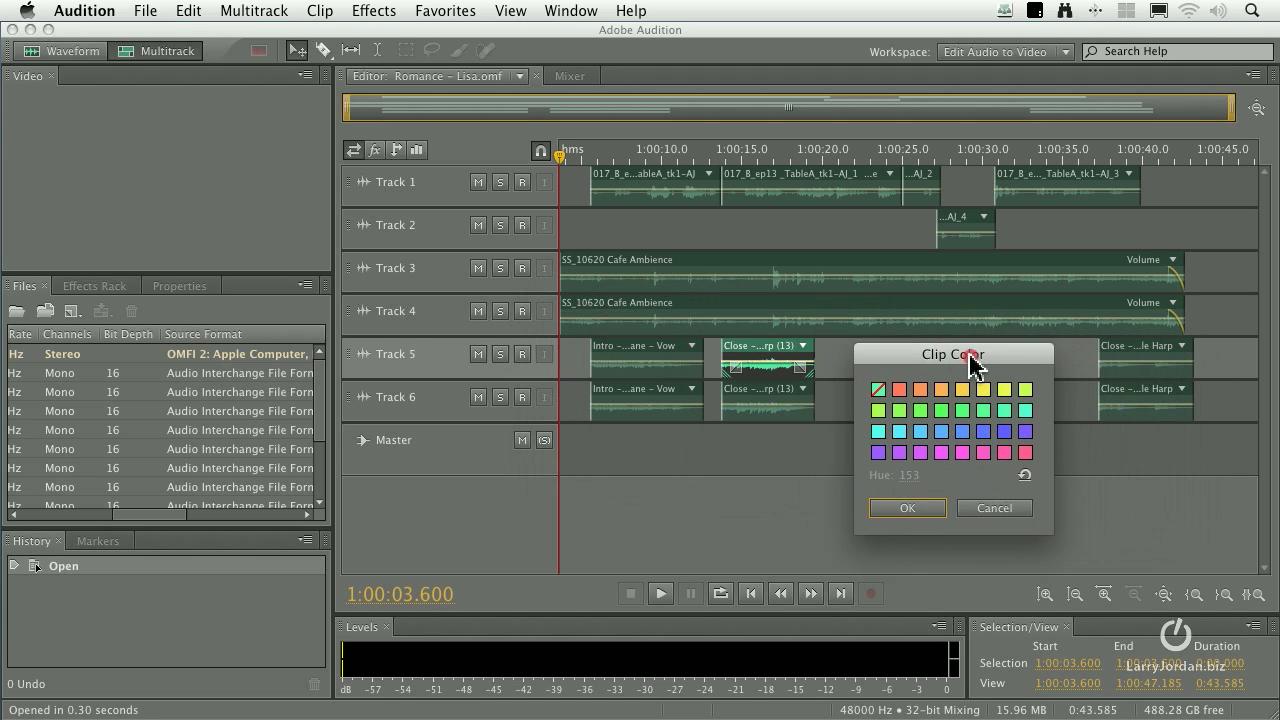
click(980, 455)
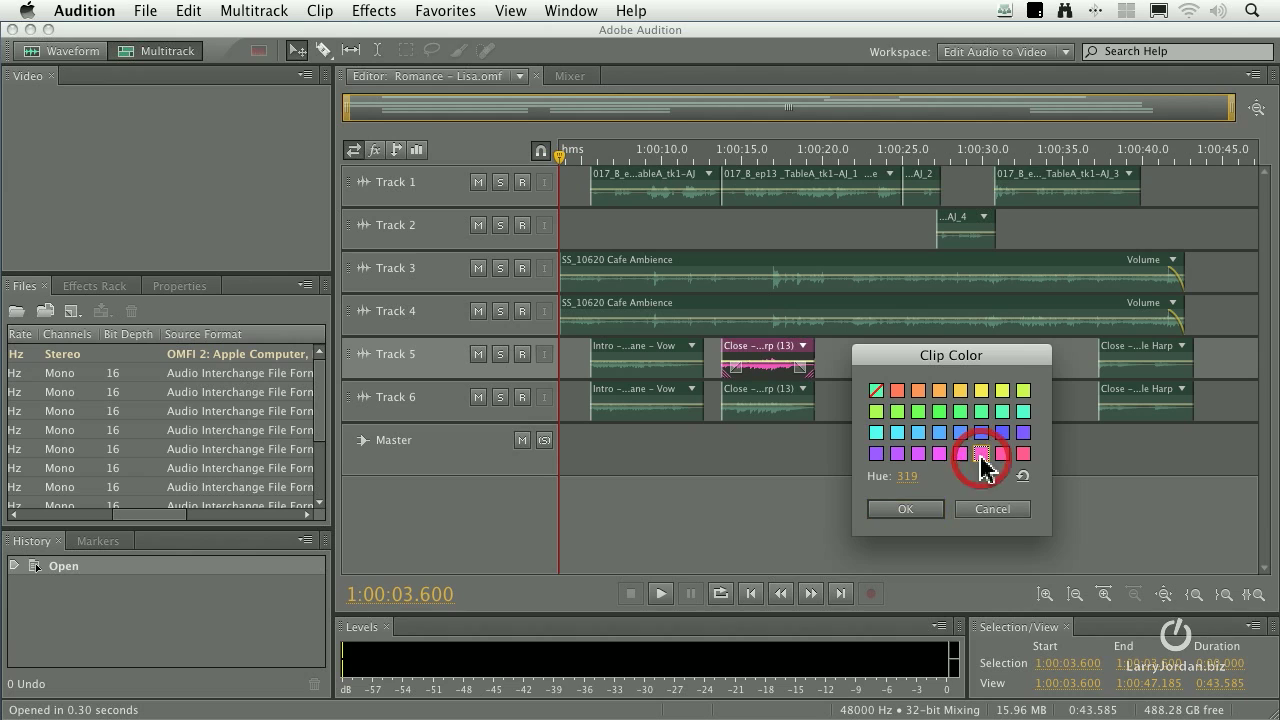
click(920, 510)
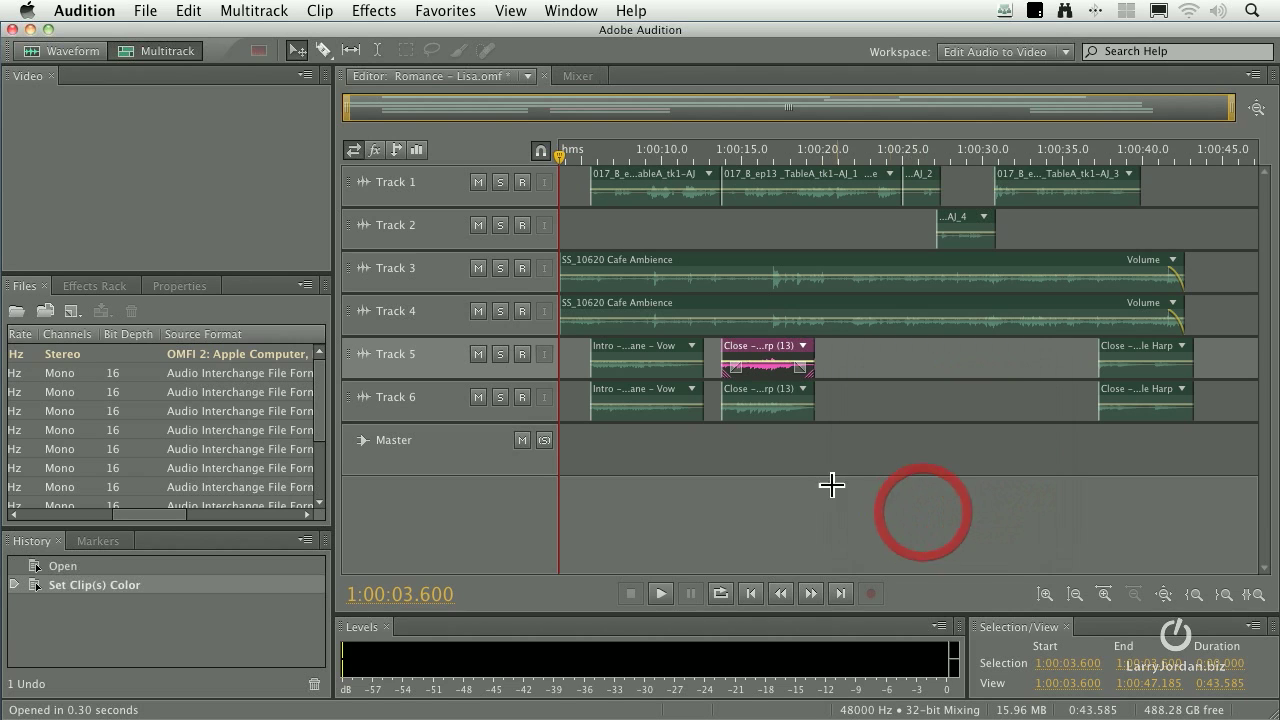
click(866, 410)
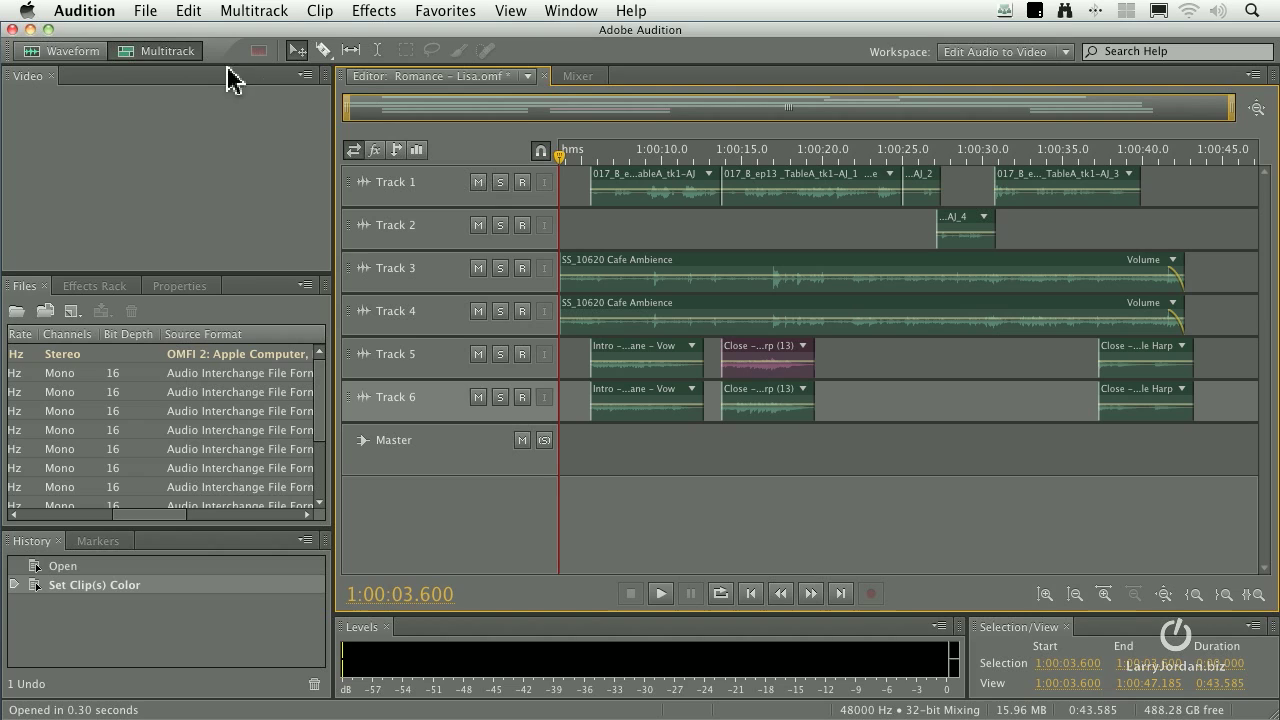
- Import Romance Movie.mov from 58 Repair and scroll the Files panel to show it
click(141, 12)
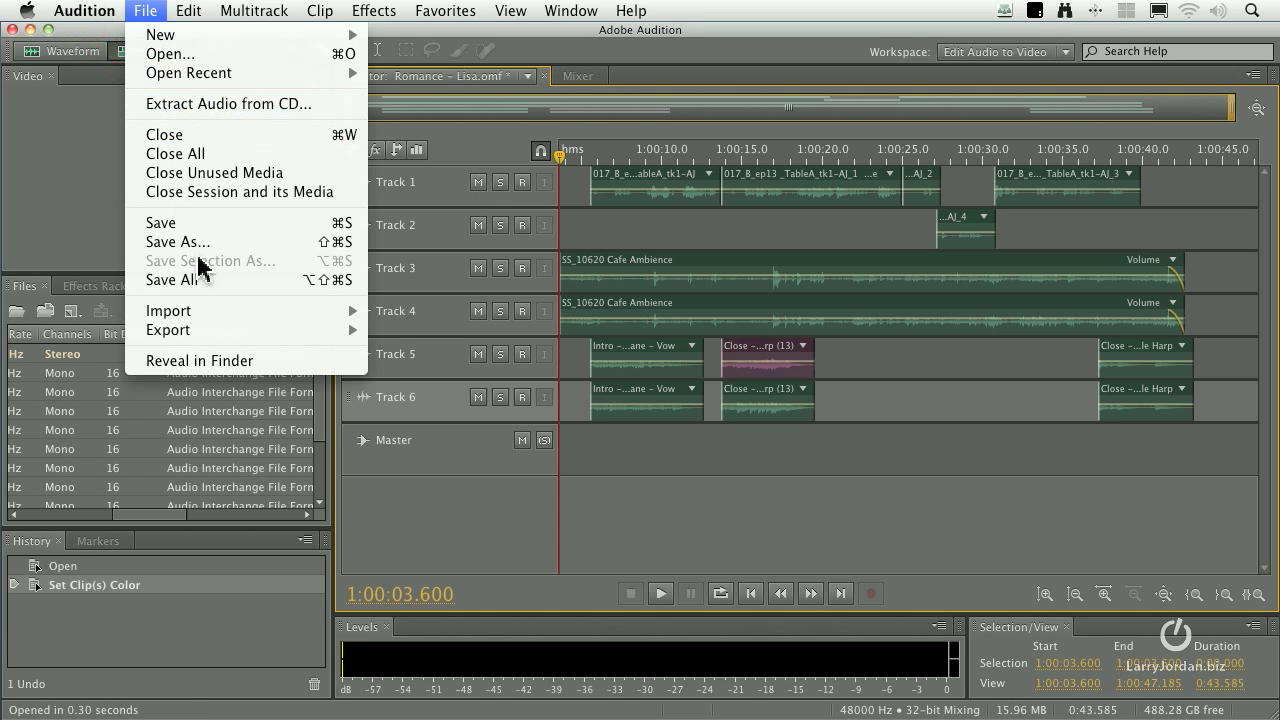
mouse_move(236, 316)
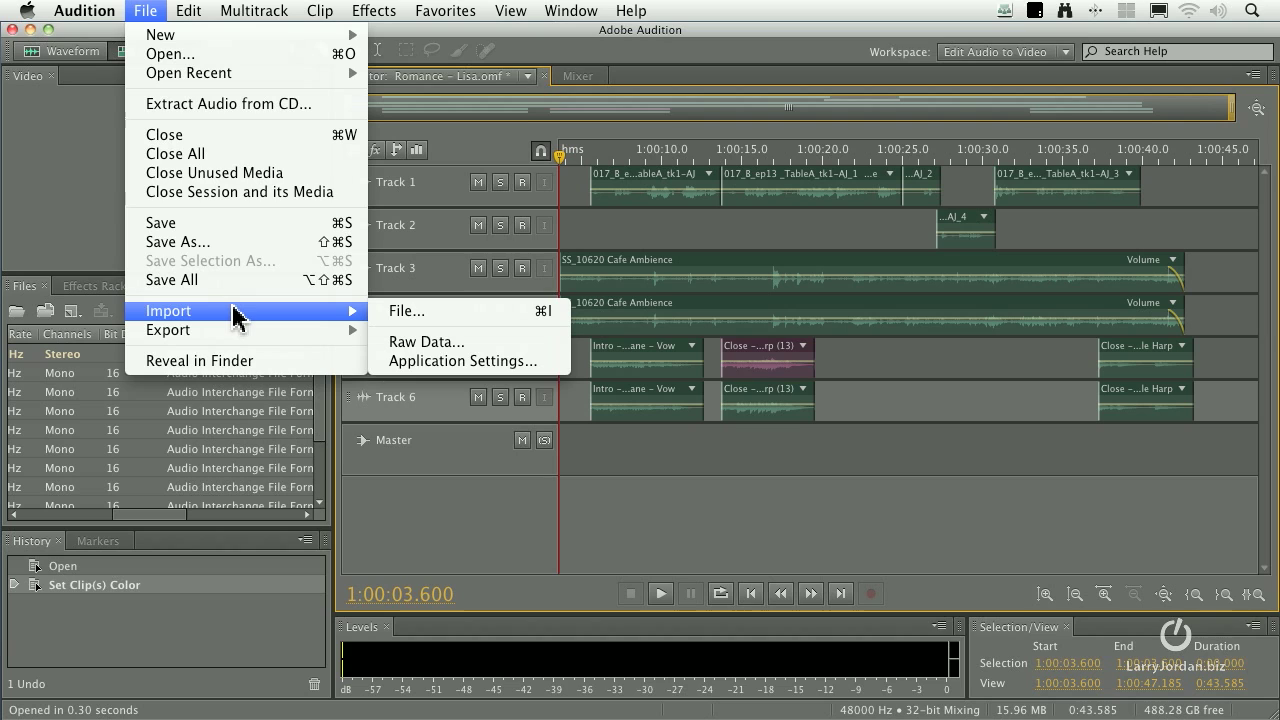
click(447, 318)
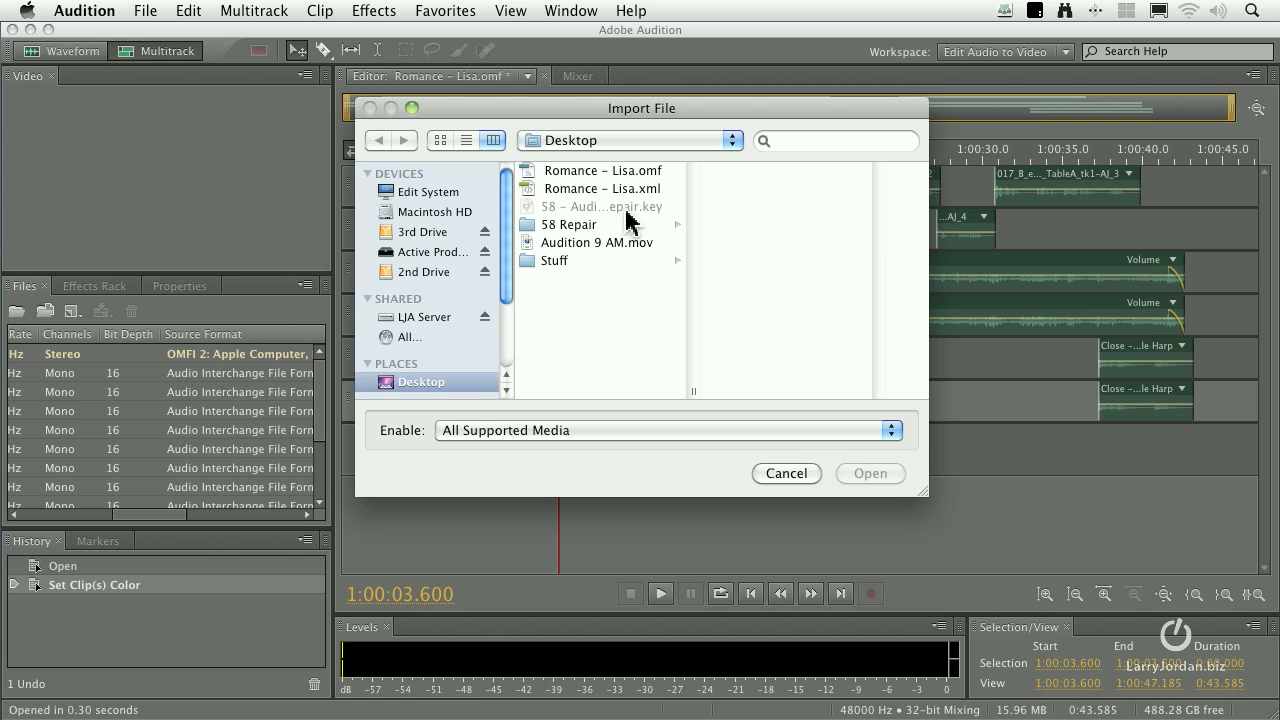
click(589, 226)
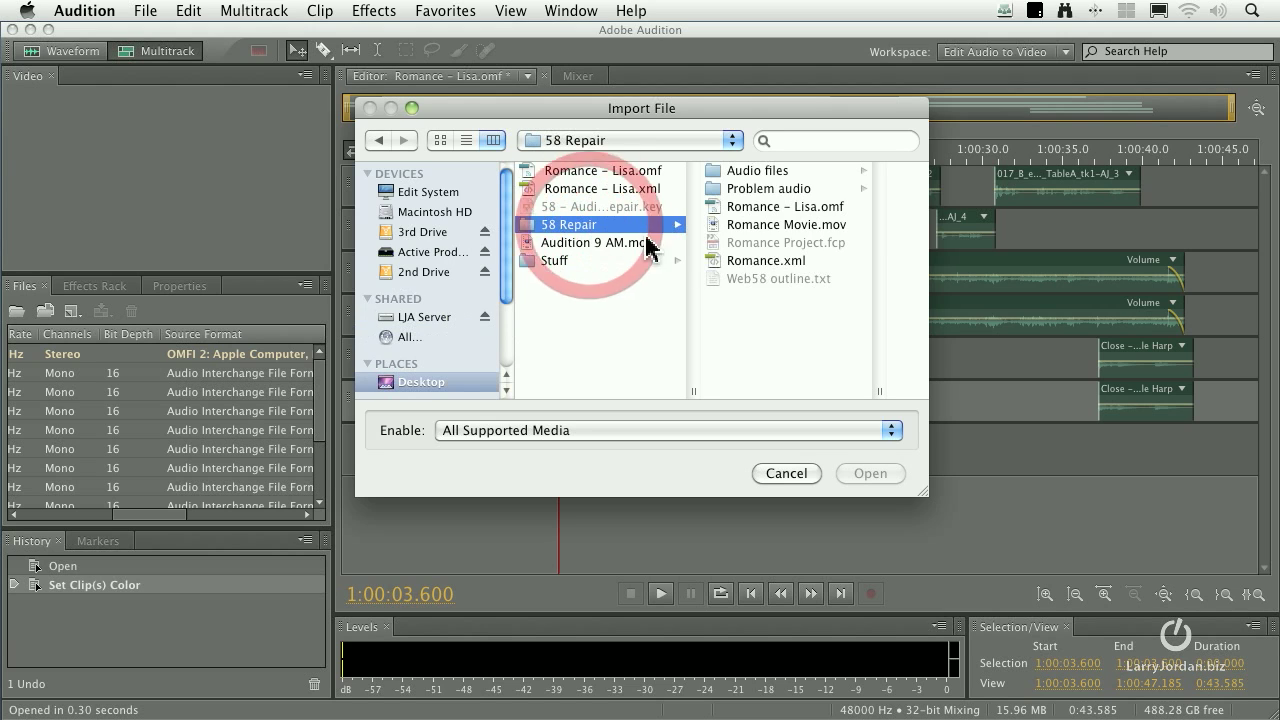
click(745, 226)
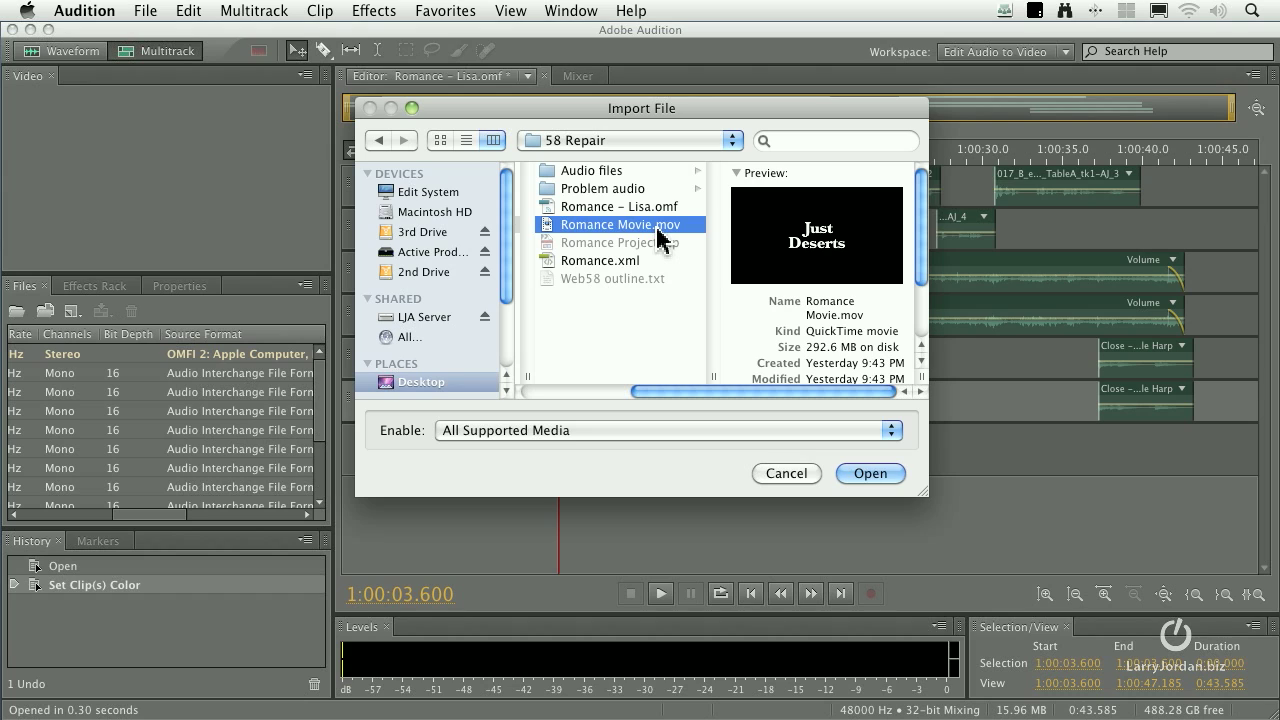
click(870, 474)
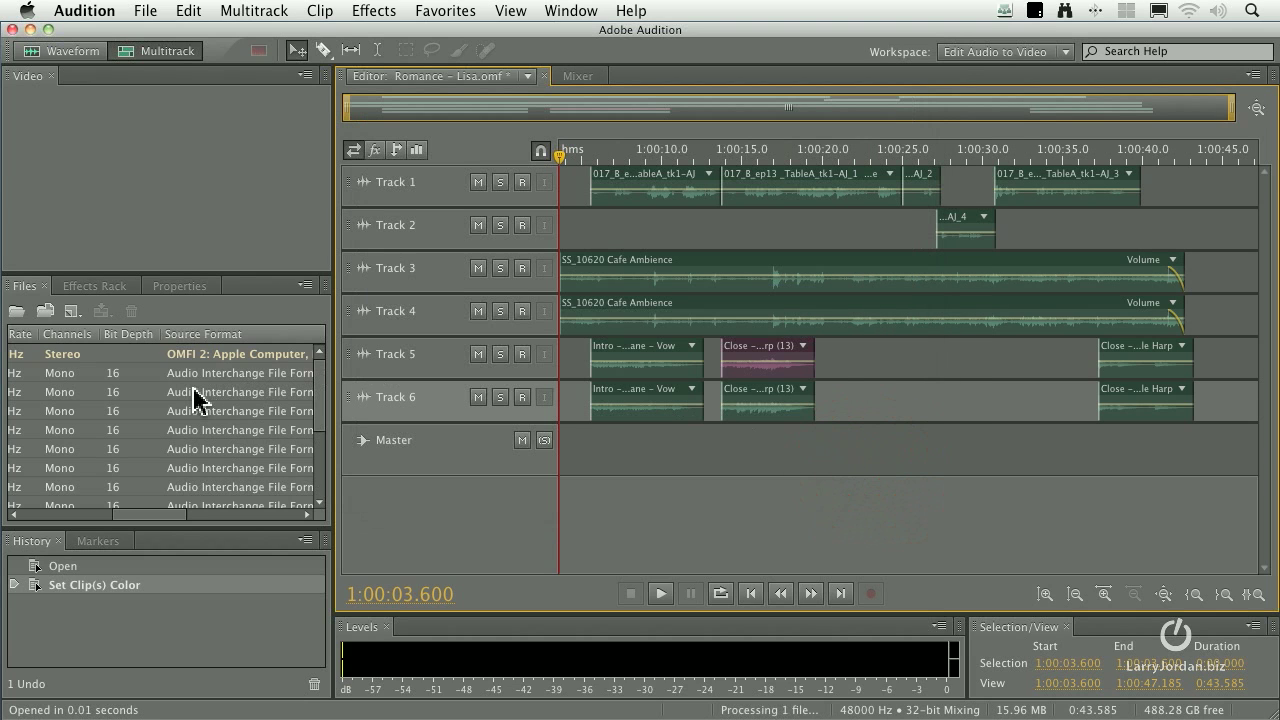
drag(322, 388, 323, 477)
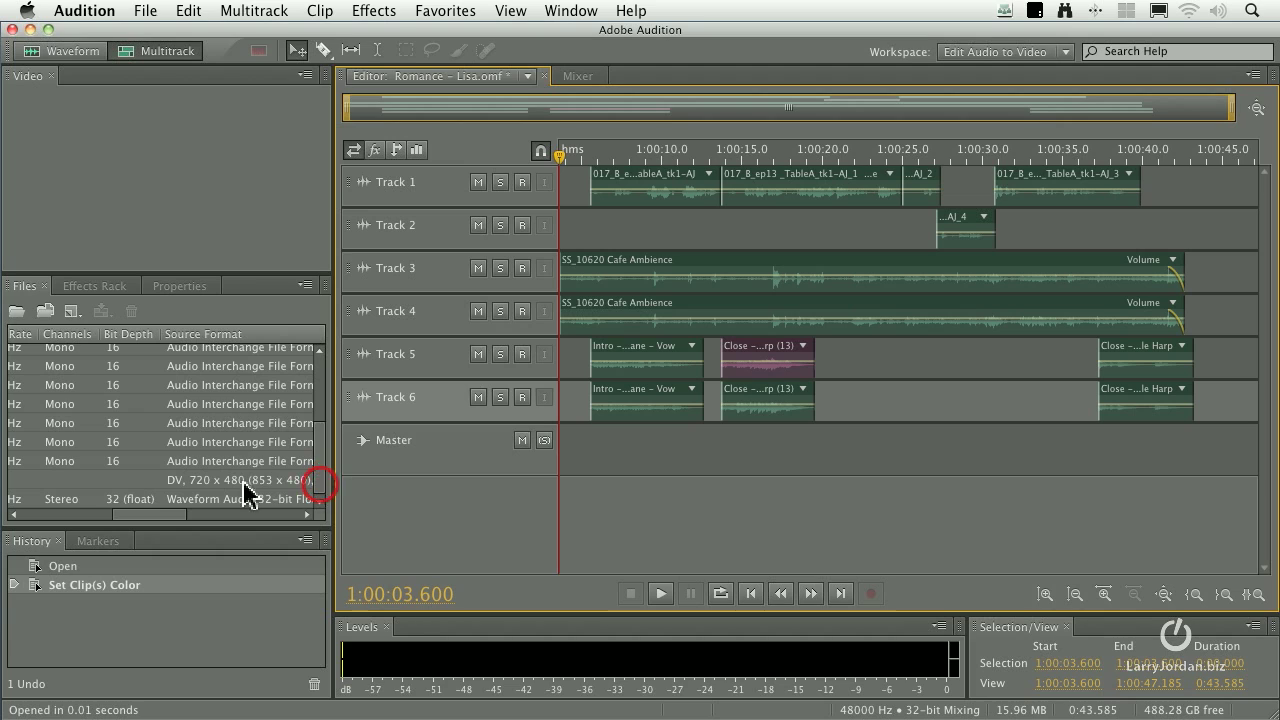
click(30, 288)
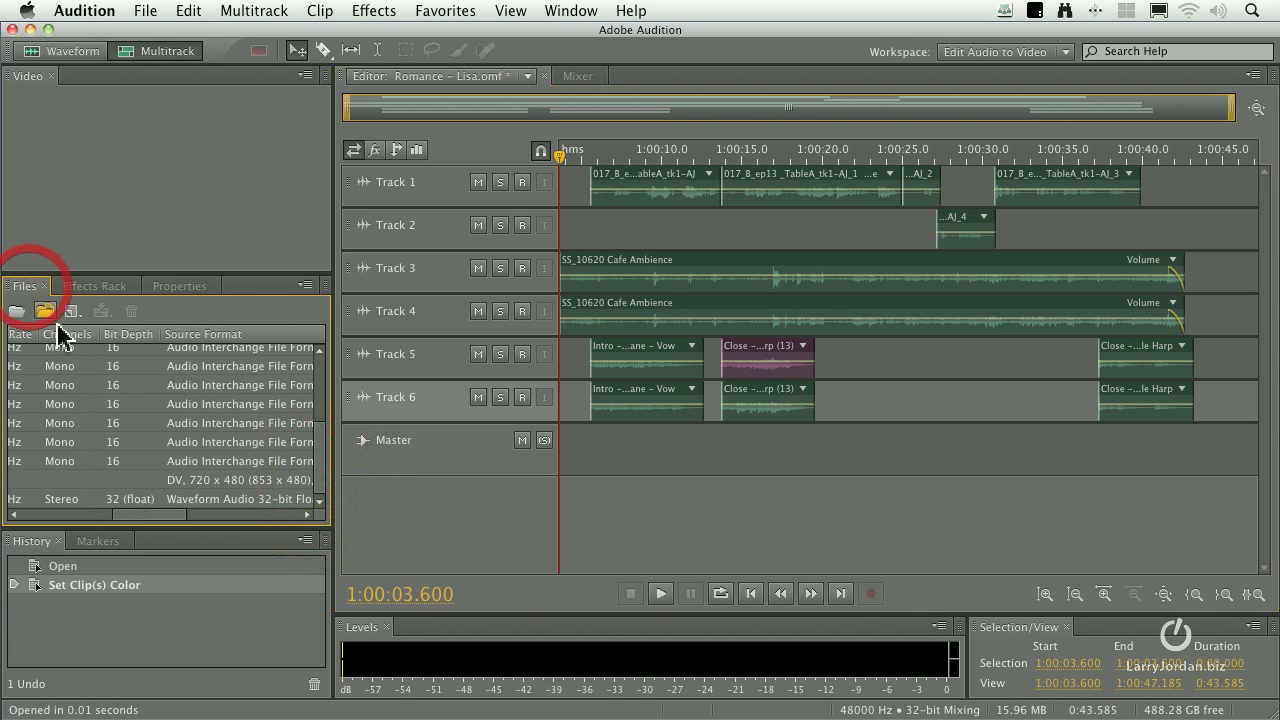
drag(108, 515, 11, 516)
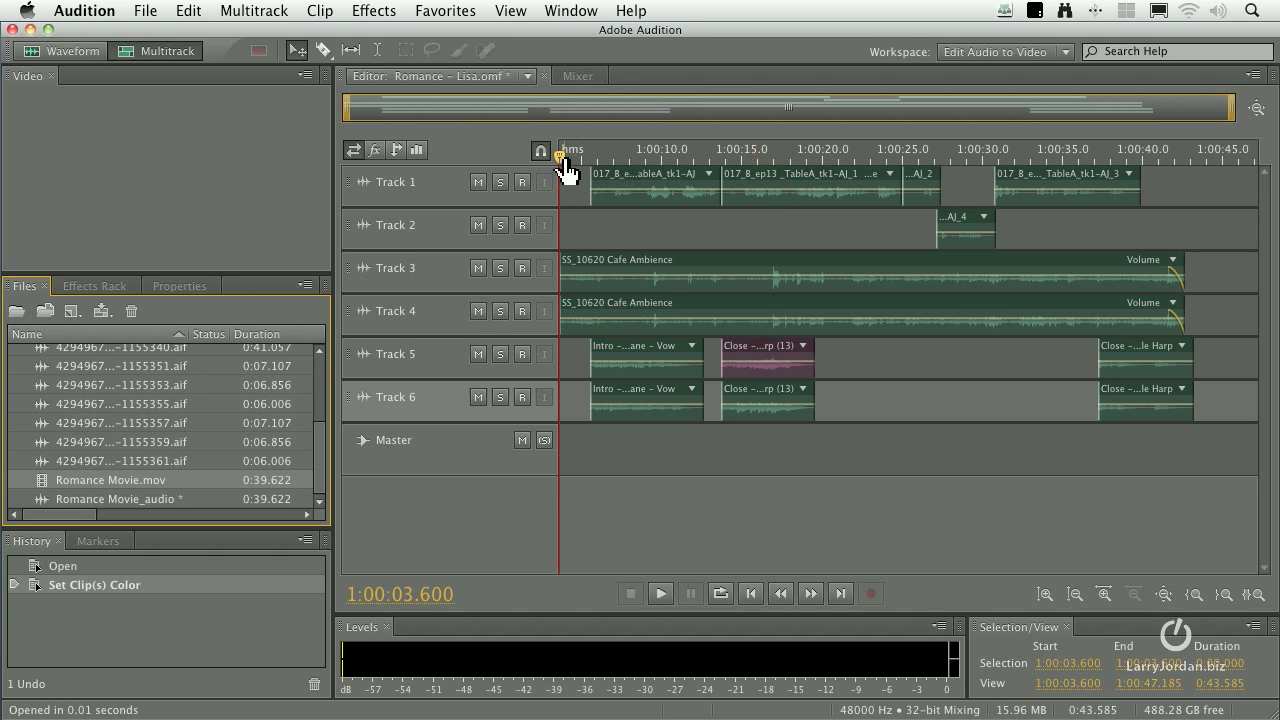
- Put the playhead near 1:00:21.370 and insert Romance Movie.mov into the Romance – Lisa session
drag(560, 160, 845, 158)
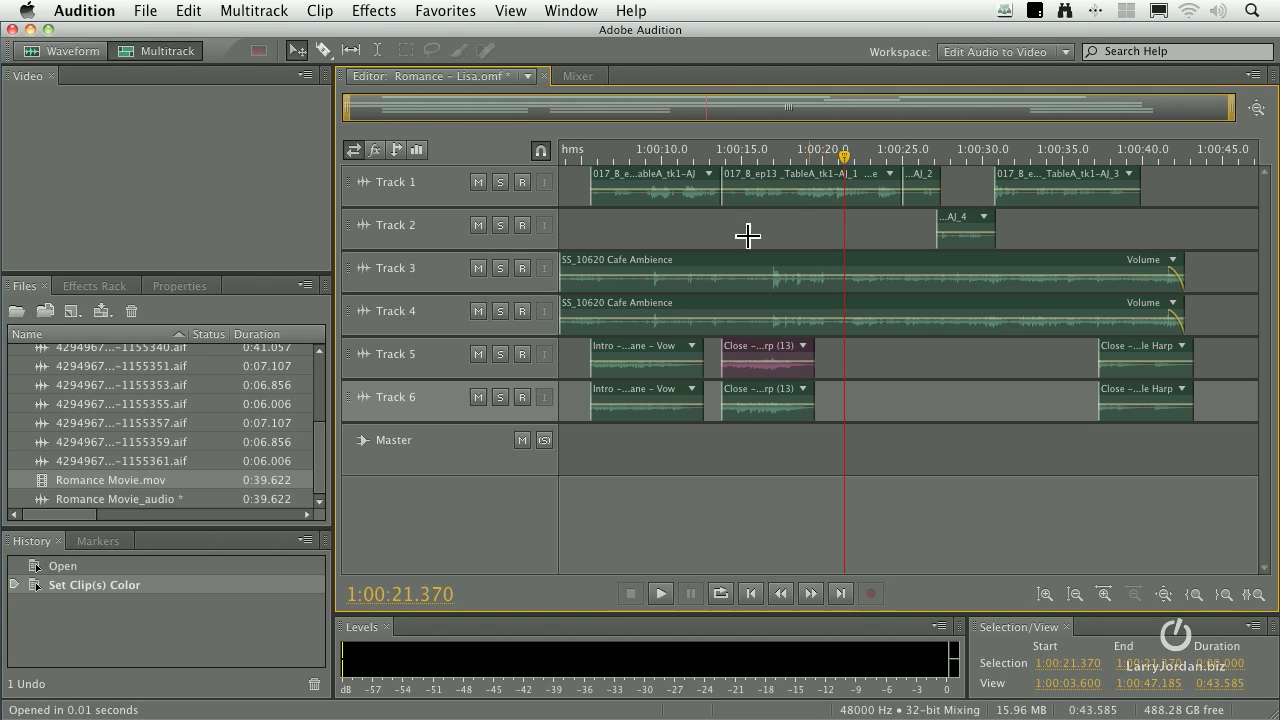
click(42, 487)
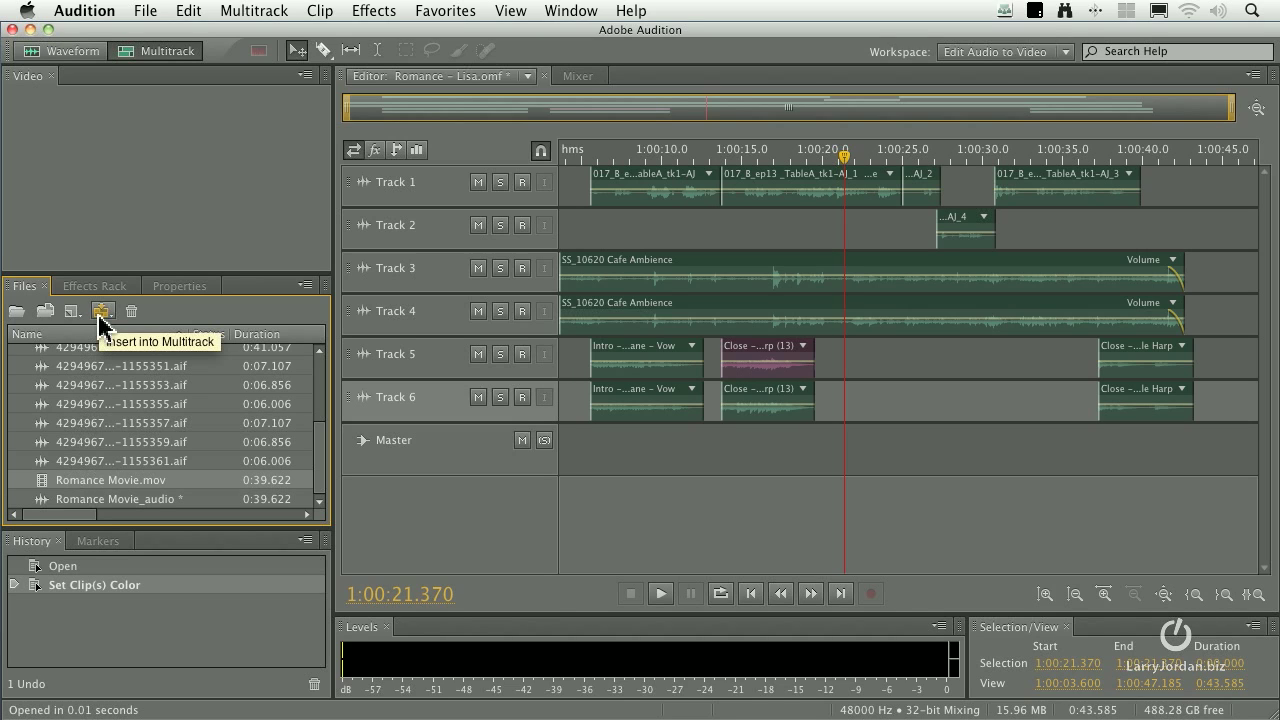
right_click(42, 485)
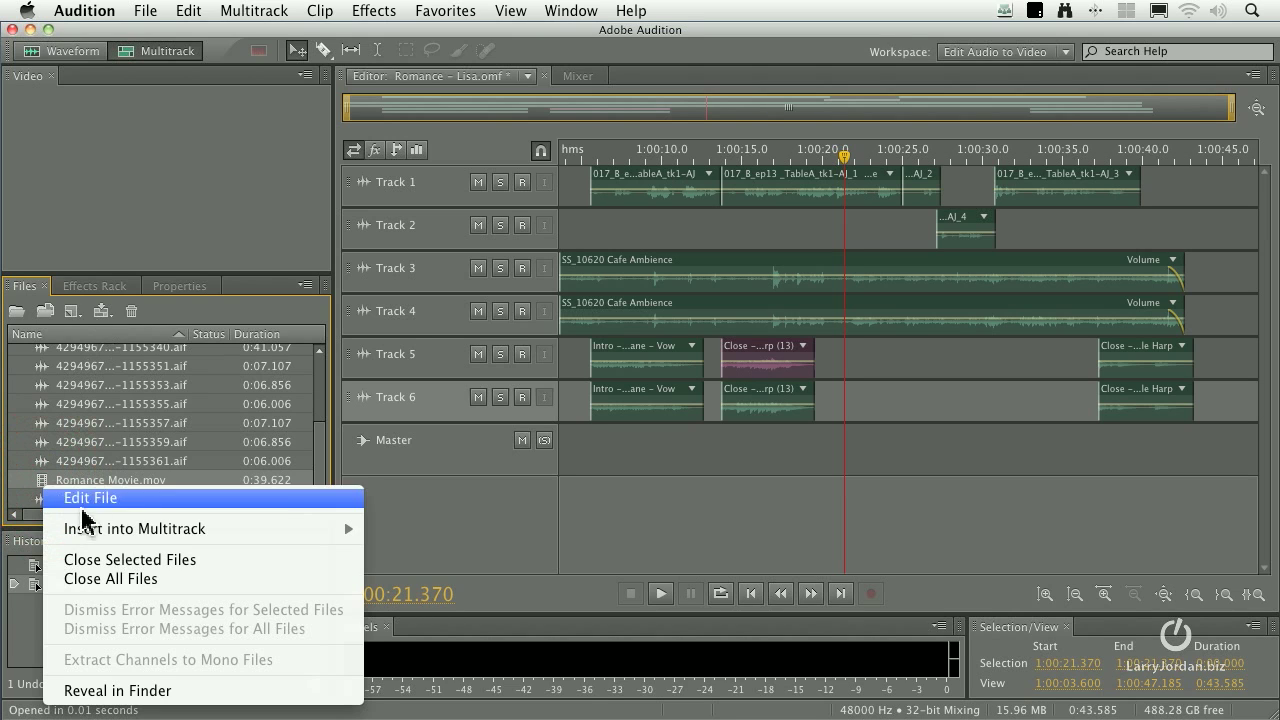
mouse_move(123, 531)
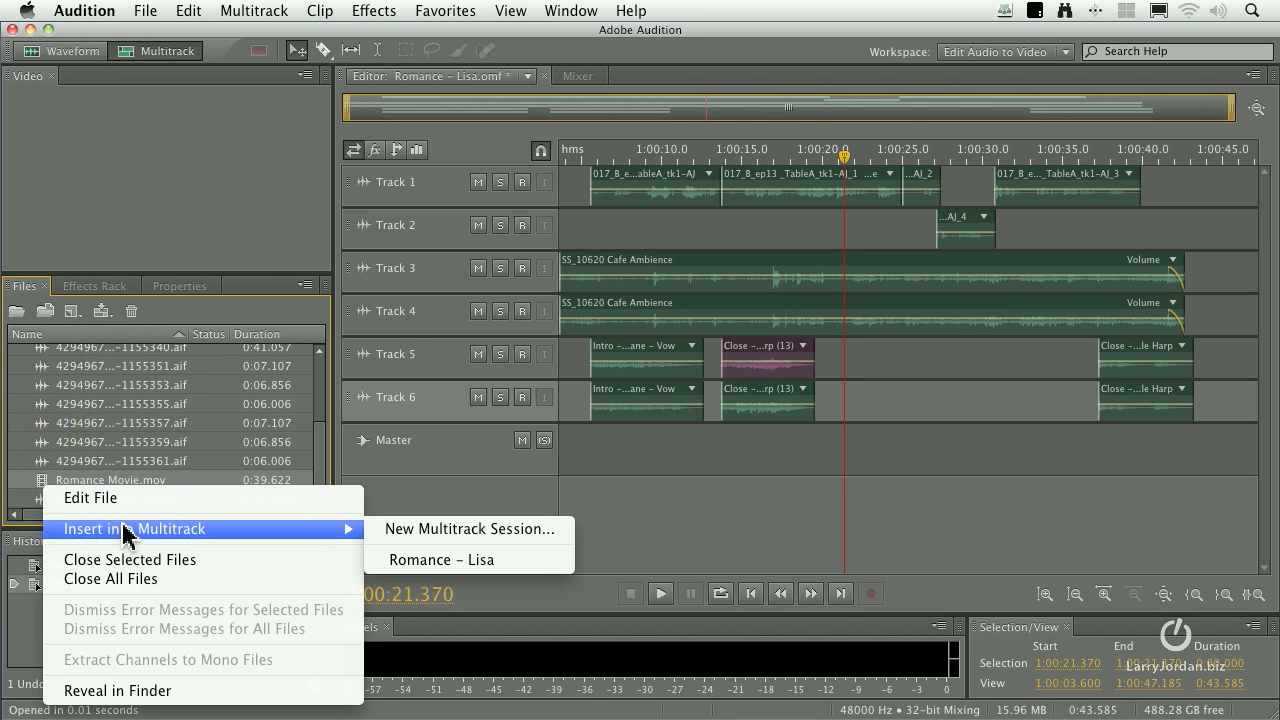
click(508, 565)
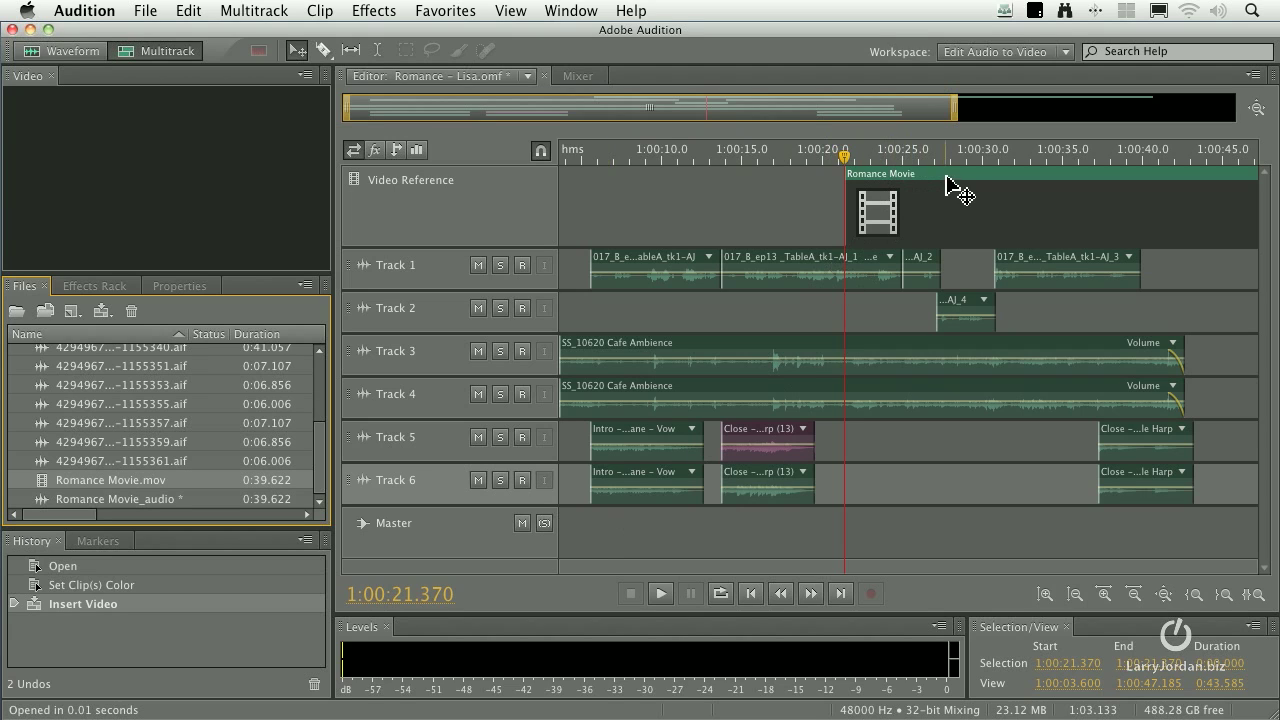
- Drag the Romance Movie clip to the session start and play from 1:00:08.276 to check sync
drag(951, 181, 567, 182)
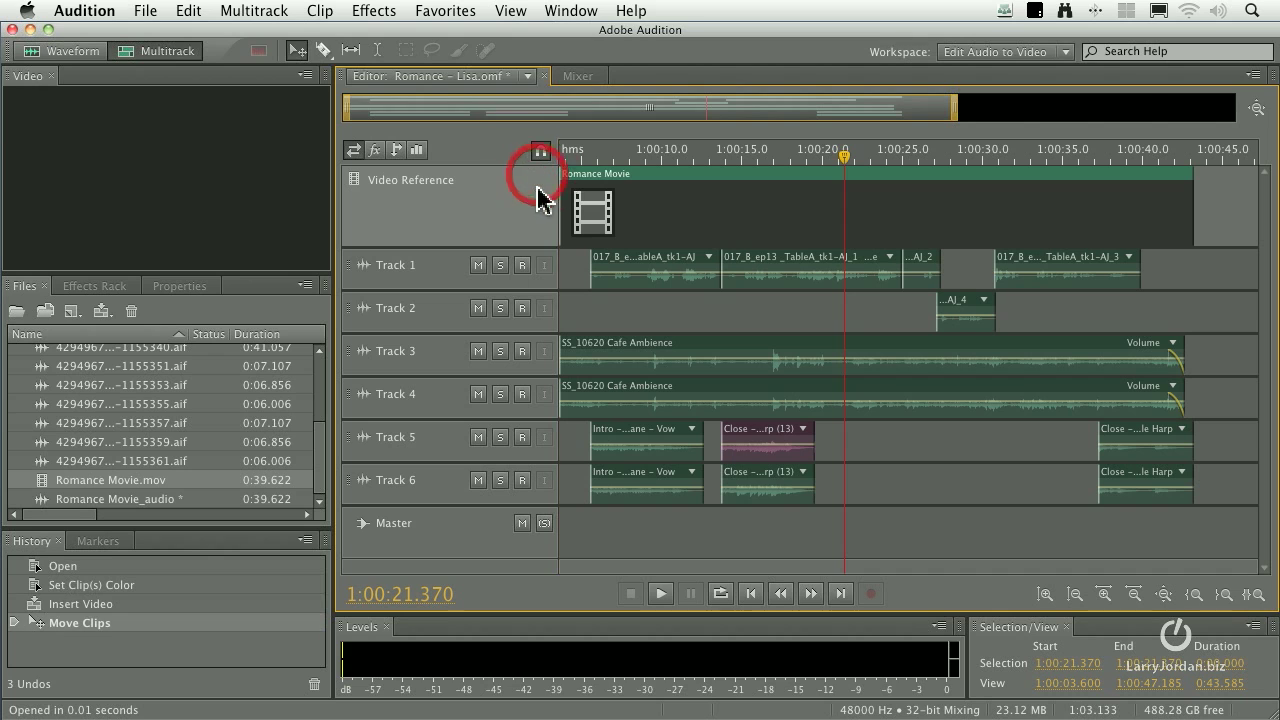
click(634, 158)
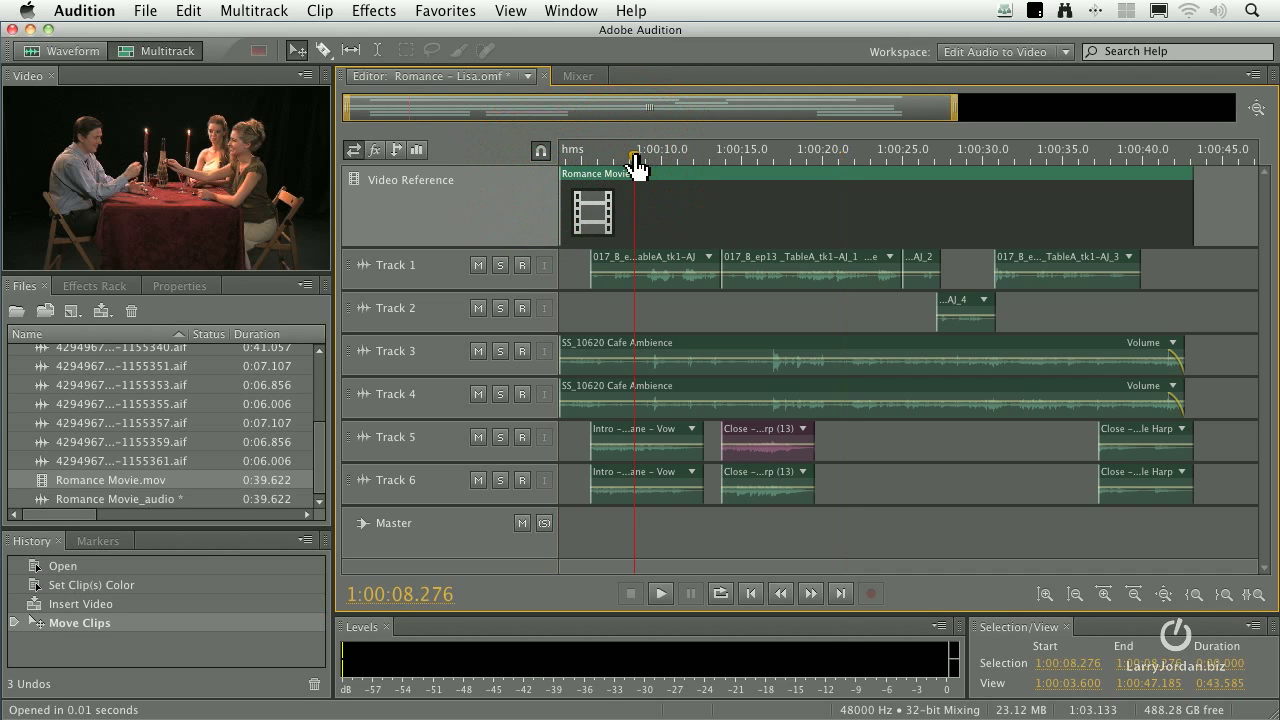
key(space)
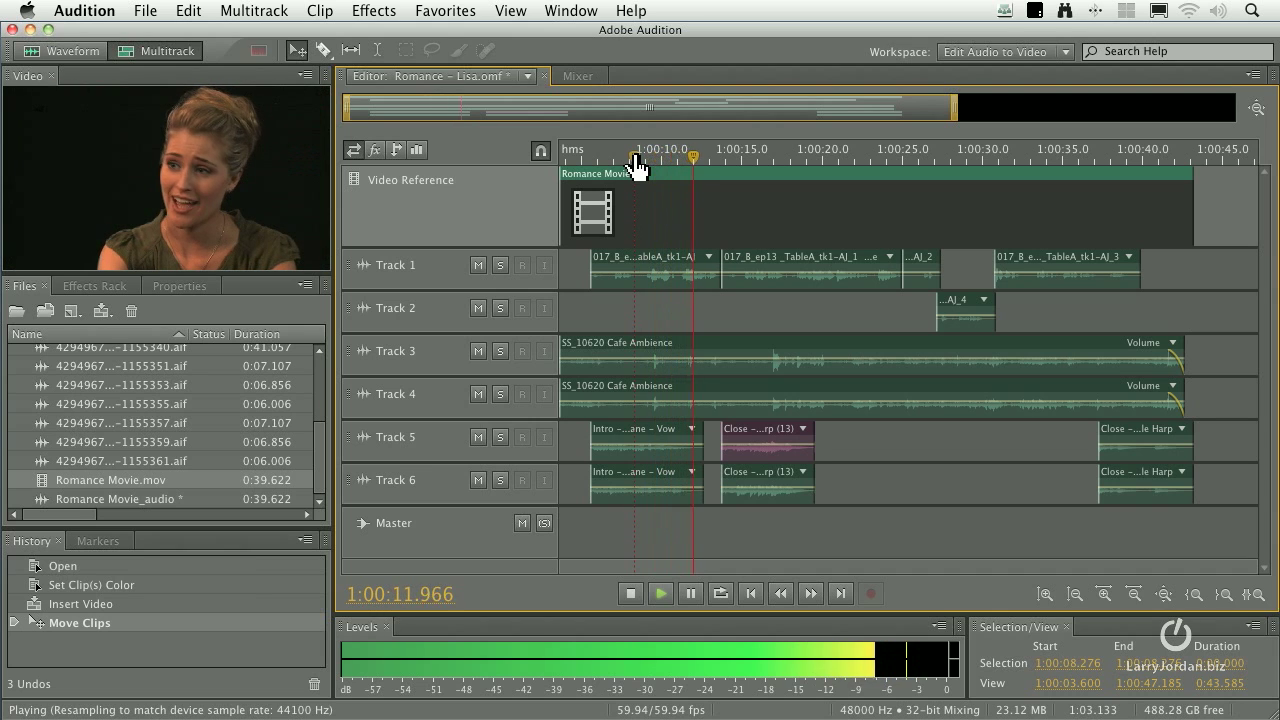
key(space)
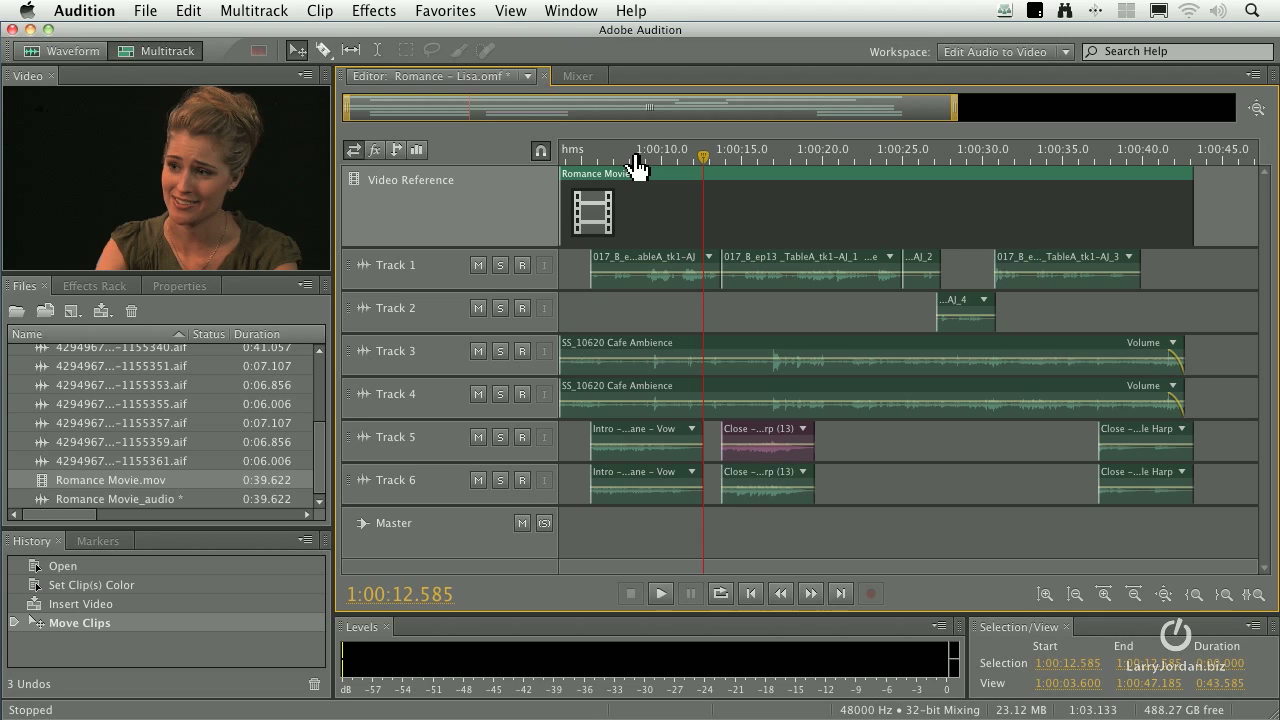
click(1050, 54)
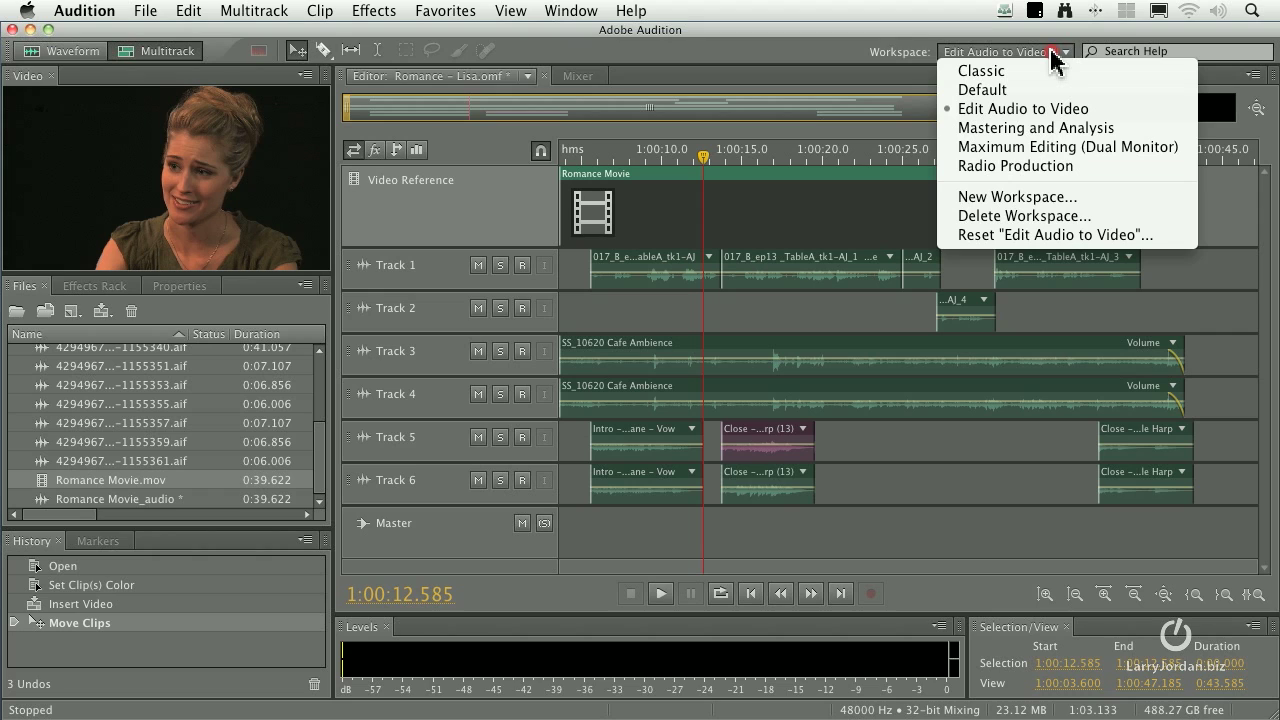
click(746, 52)
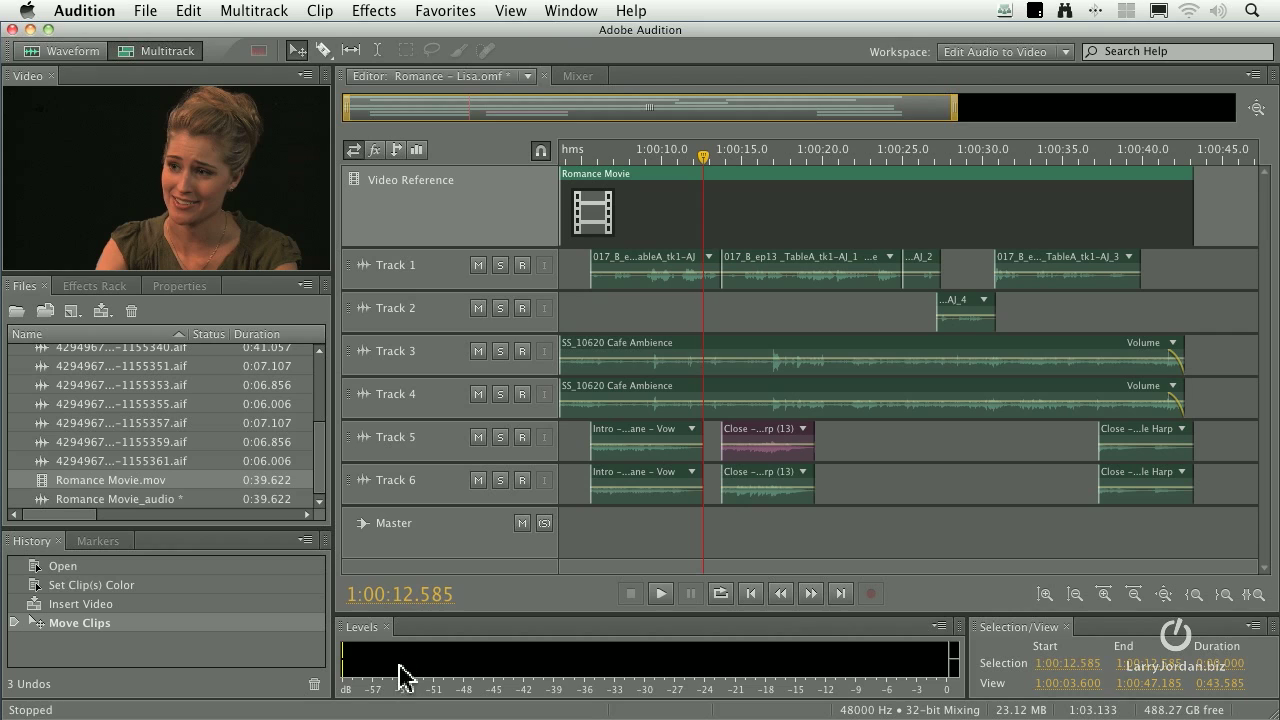
key(space)
key(space)
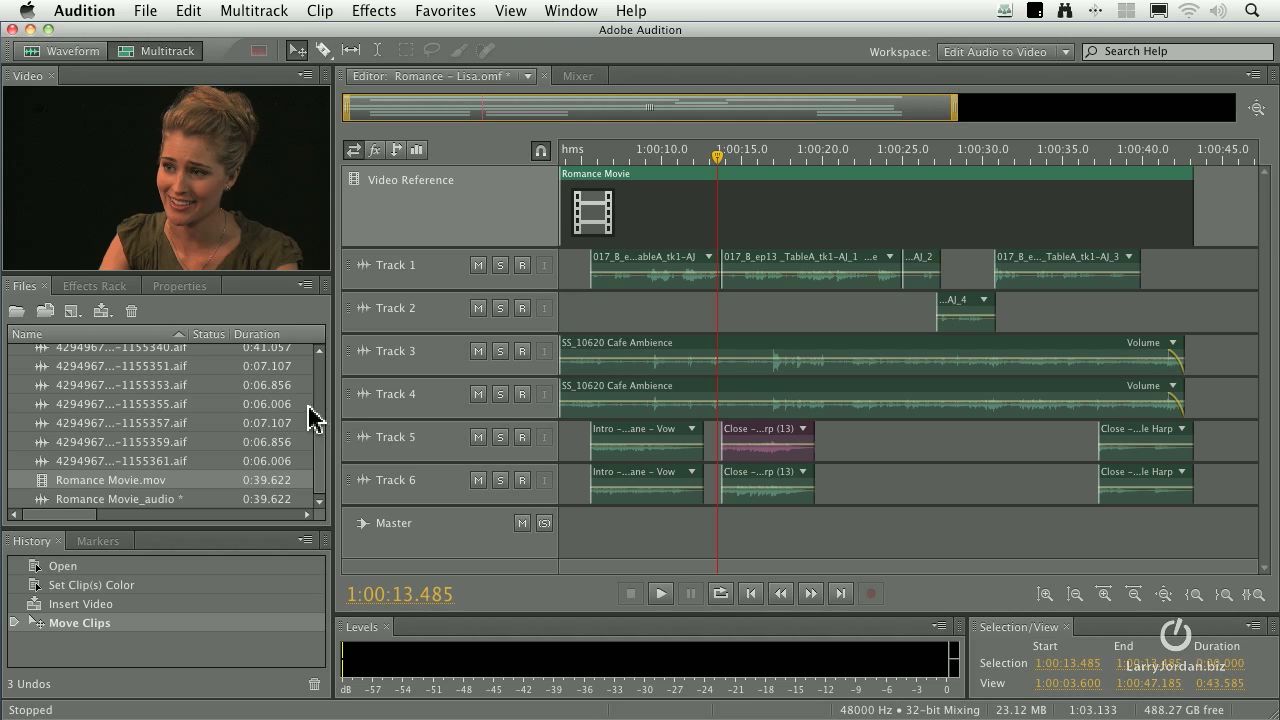
- Open the Export Multitrack Mixdown dialog for the entire session and nudge it slightly left
click(155, 11)
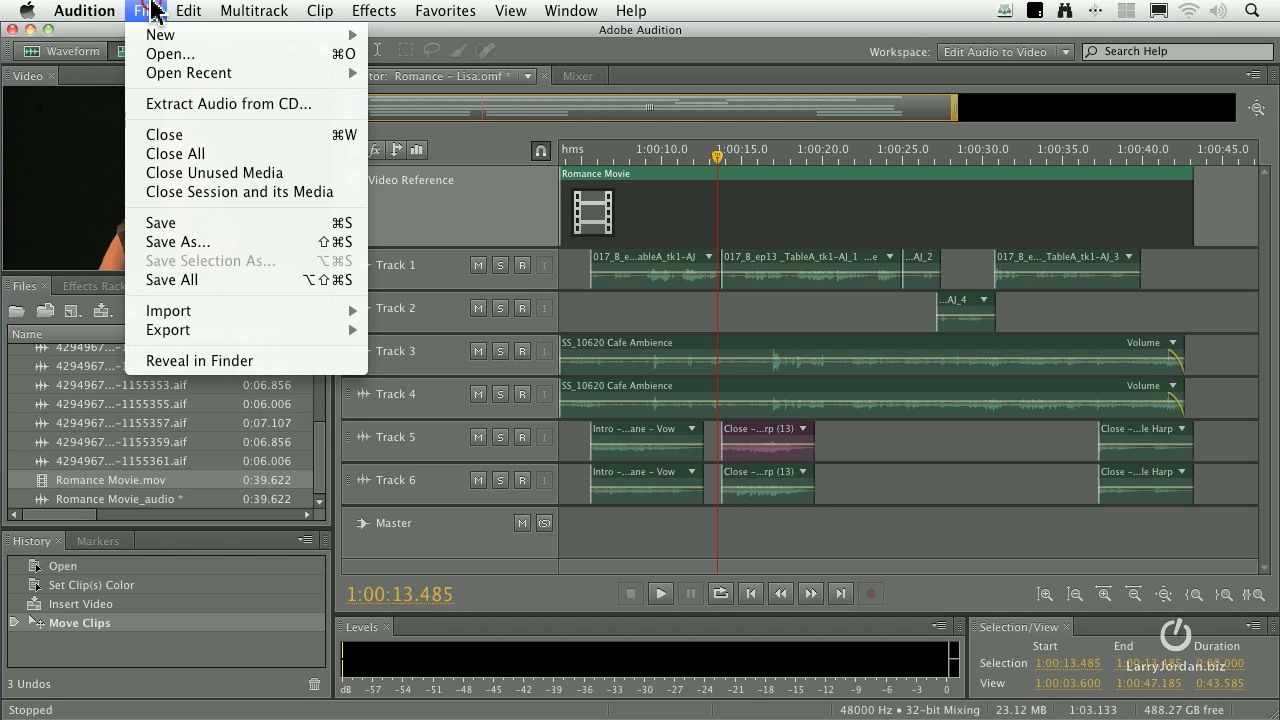
mouse_move(271, 337)
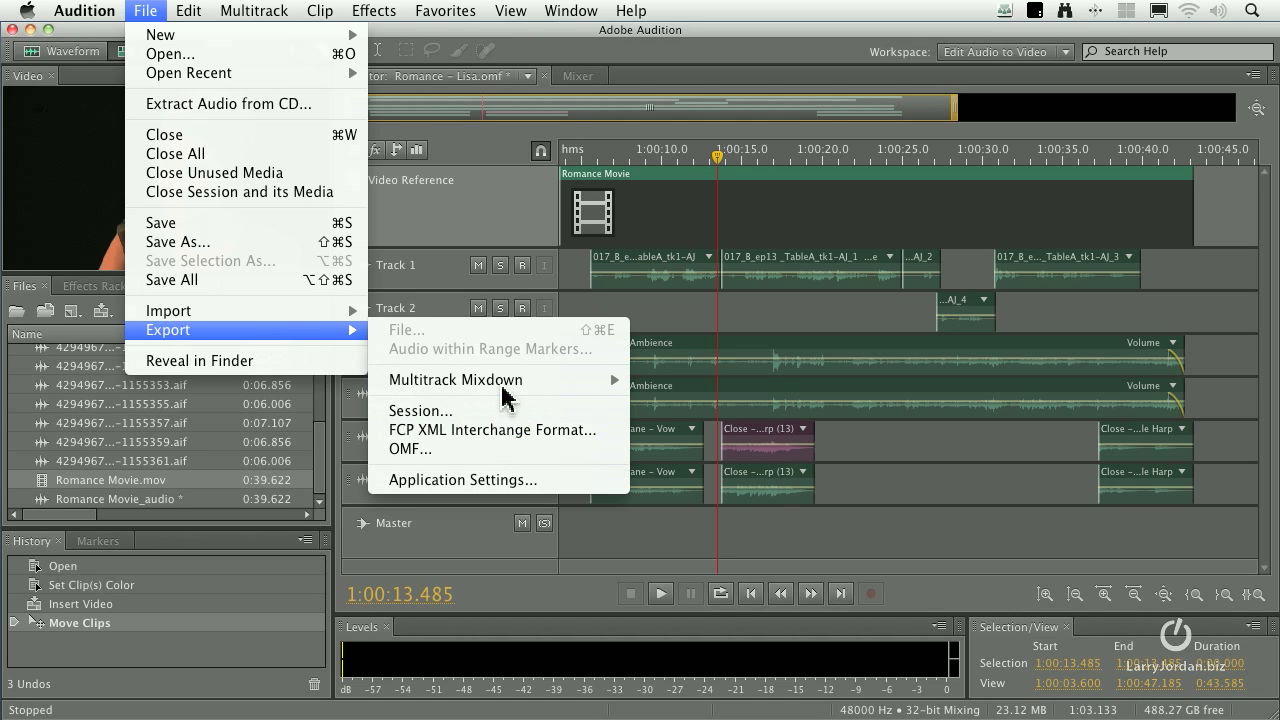
mouse_move(505, 386)
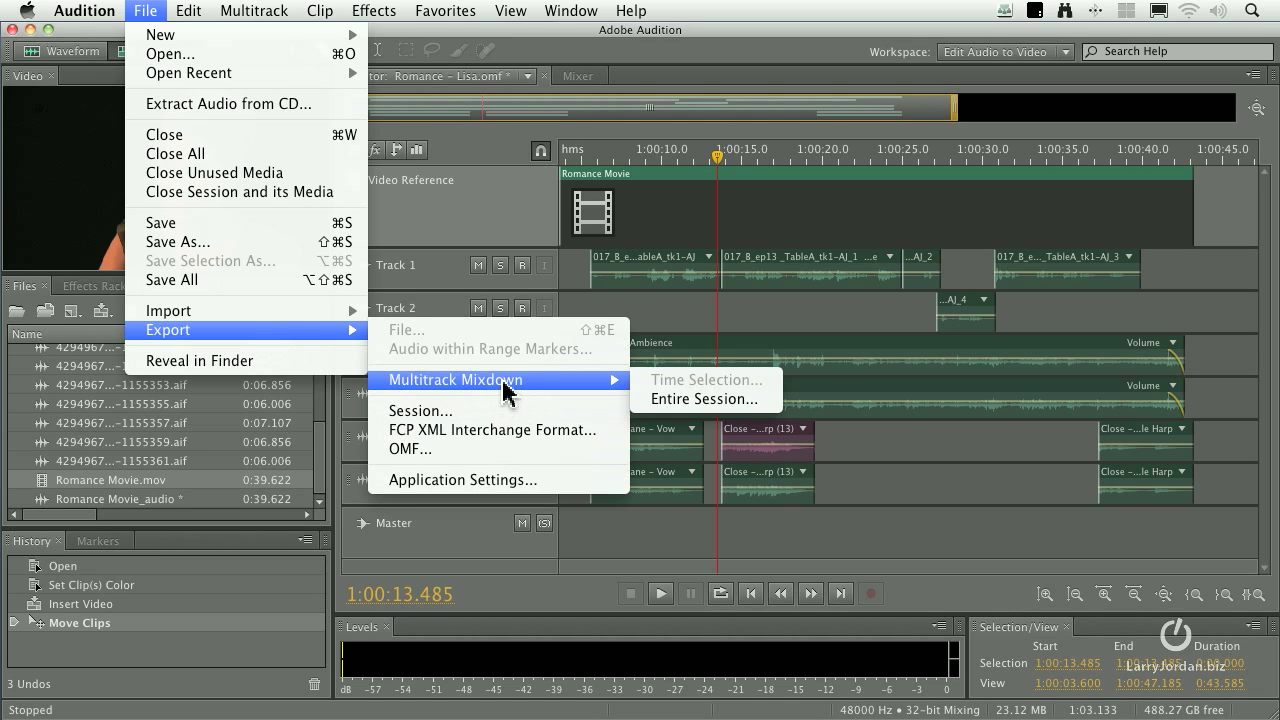
click(770, 404)
drag(664, 240, 647, 238)
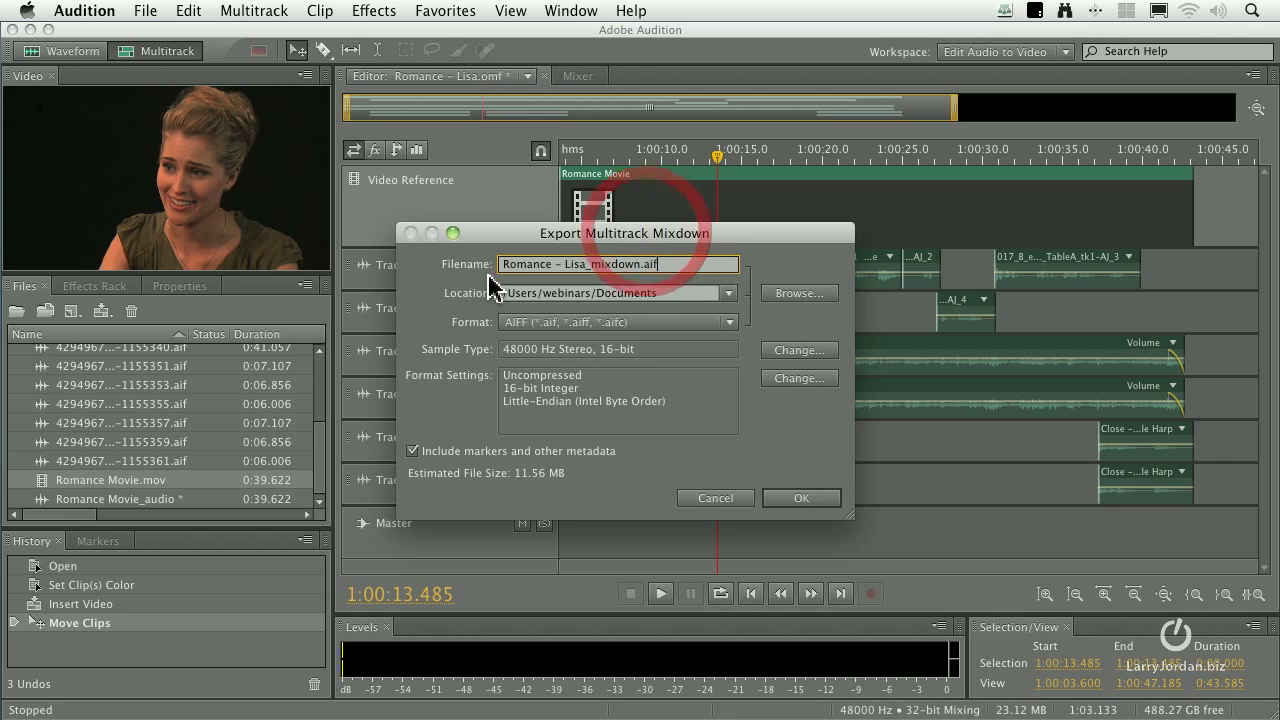
- Set the mixdown format to Wave PCM with a 48000 Hz stereo 16-bit sample type
click(695, 322)
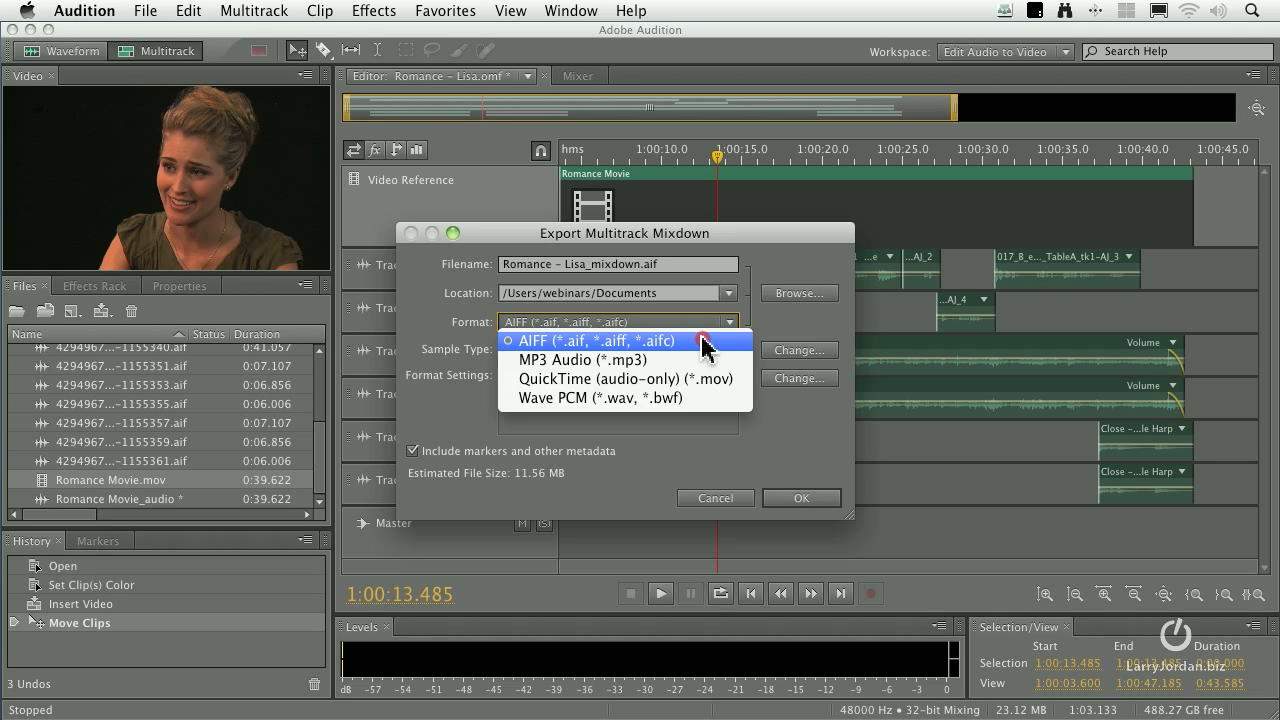
click(707, 398)
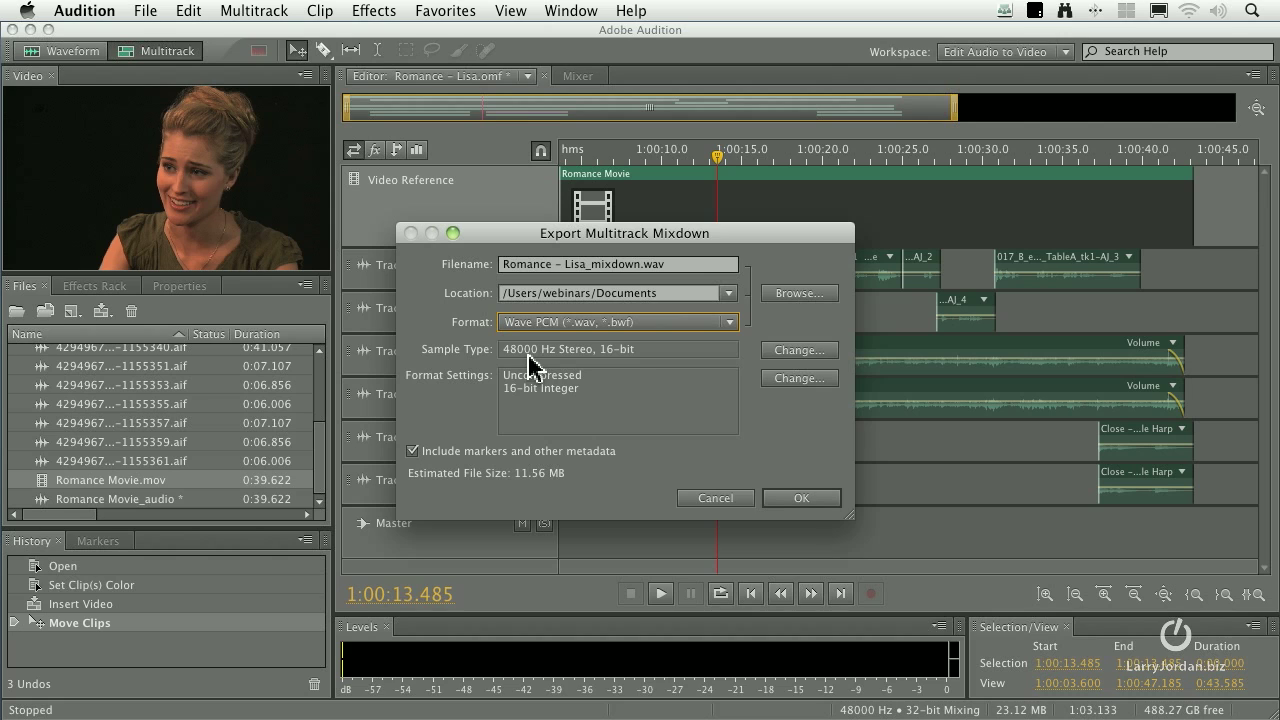
click(774, 350)
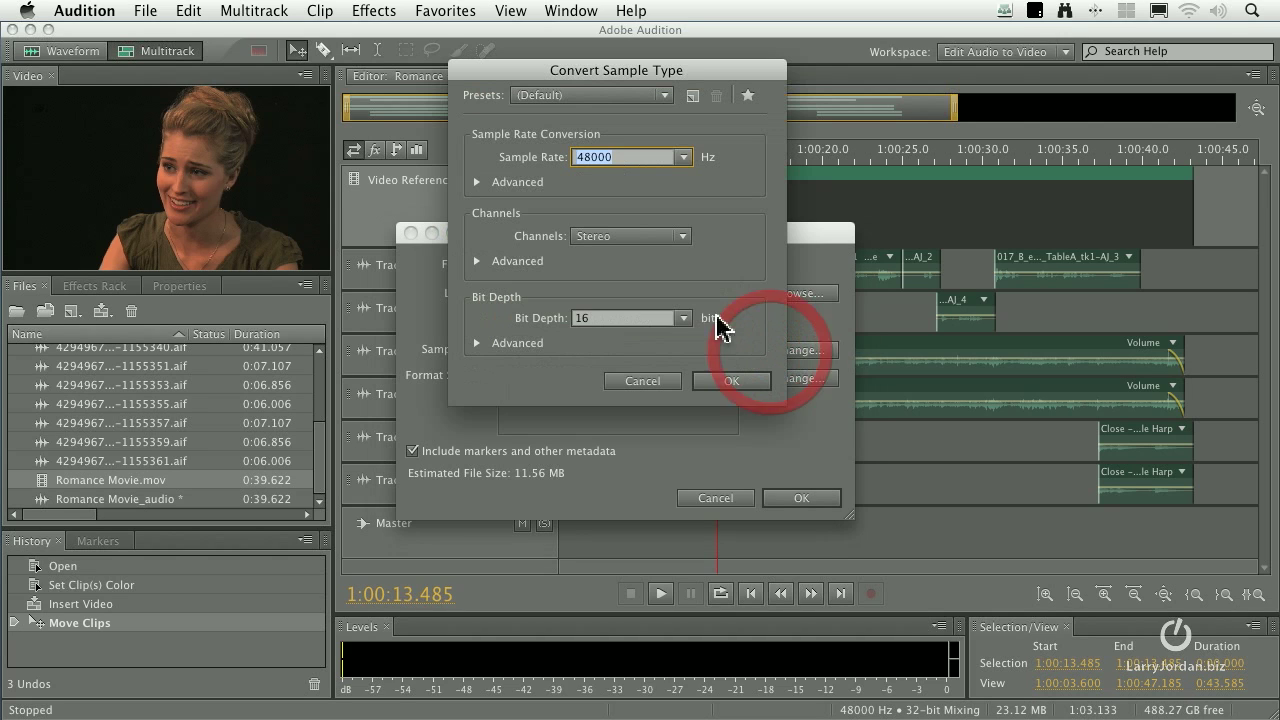
click(686, 160)
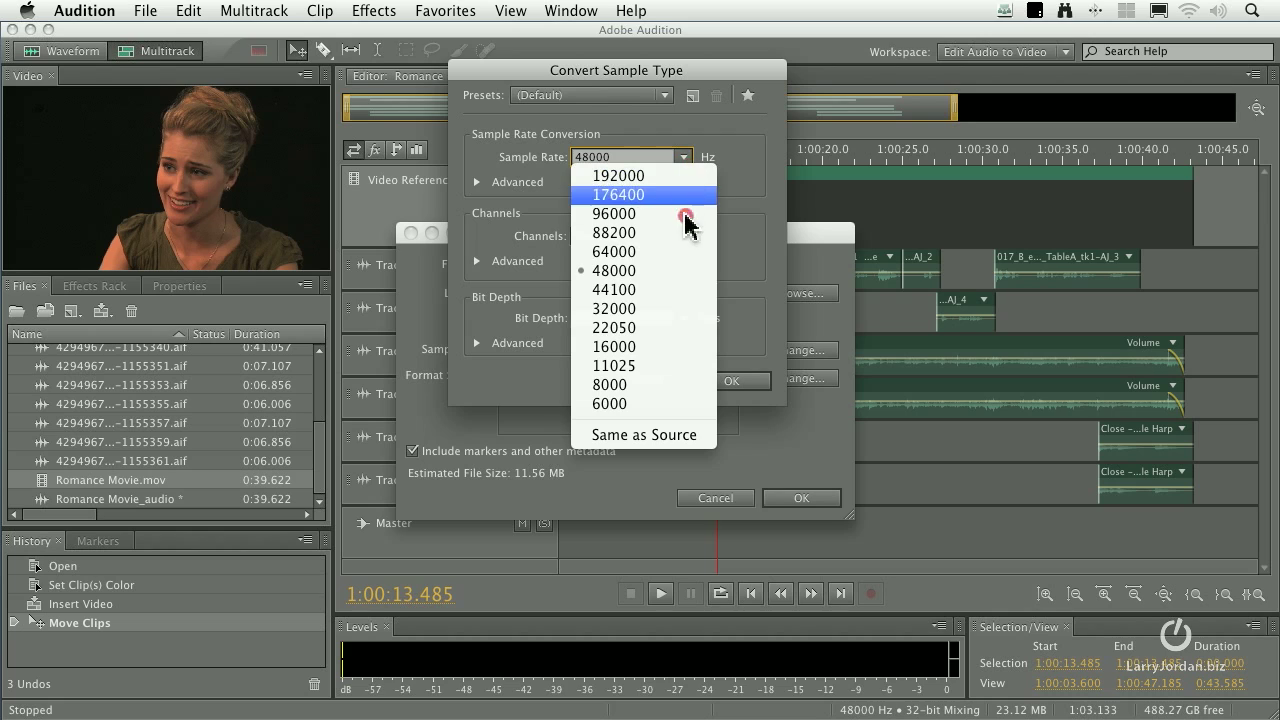
click(683, 269)
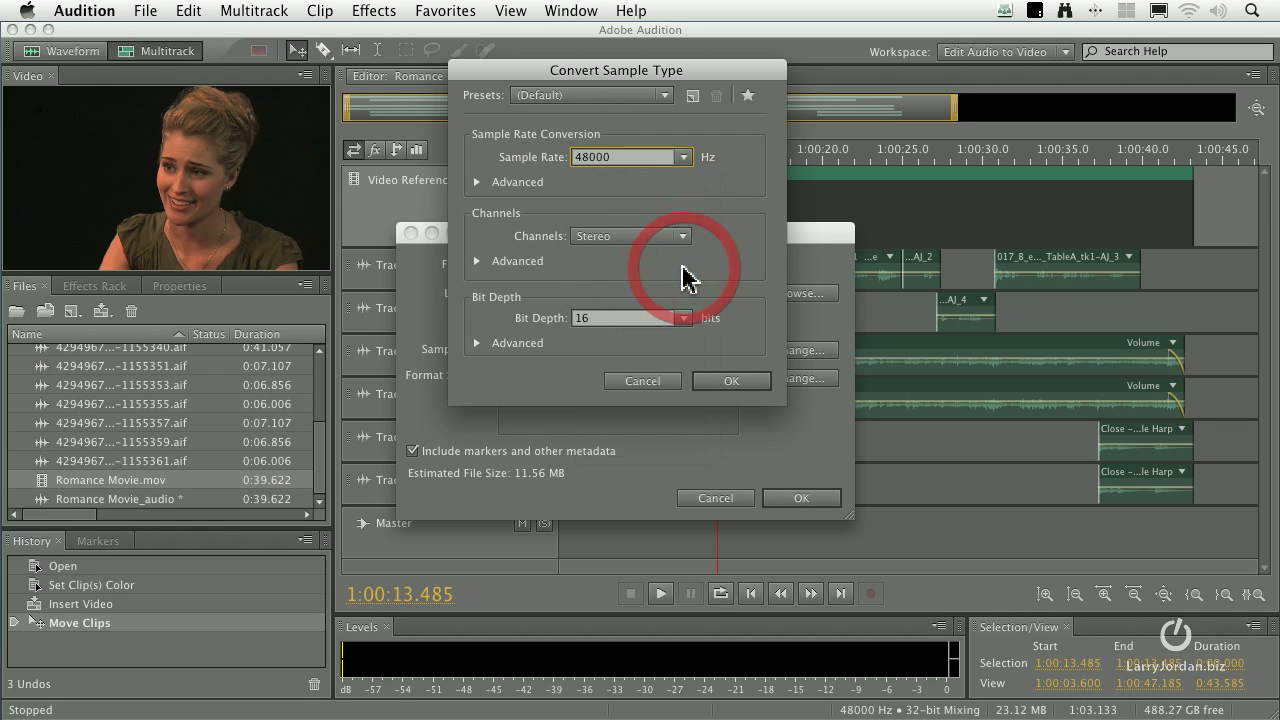
click(652, 241)
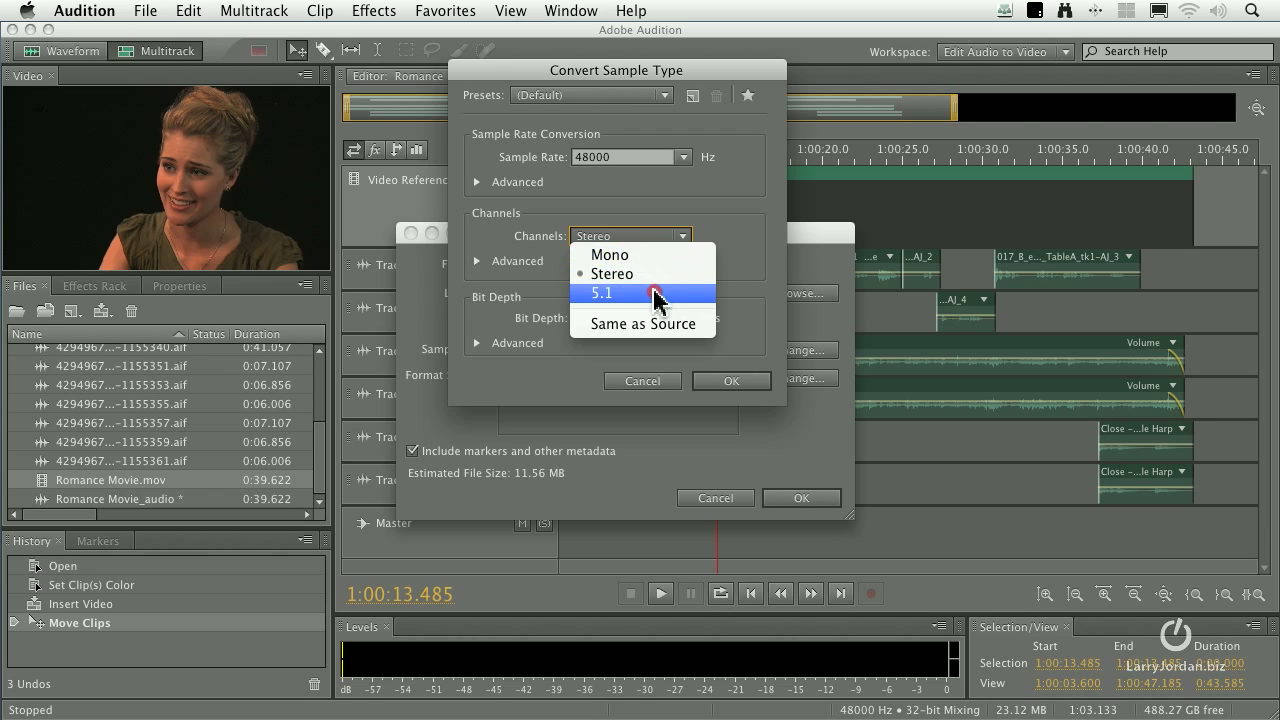
click(667, 273)
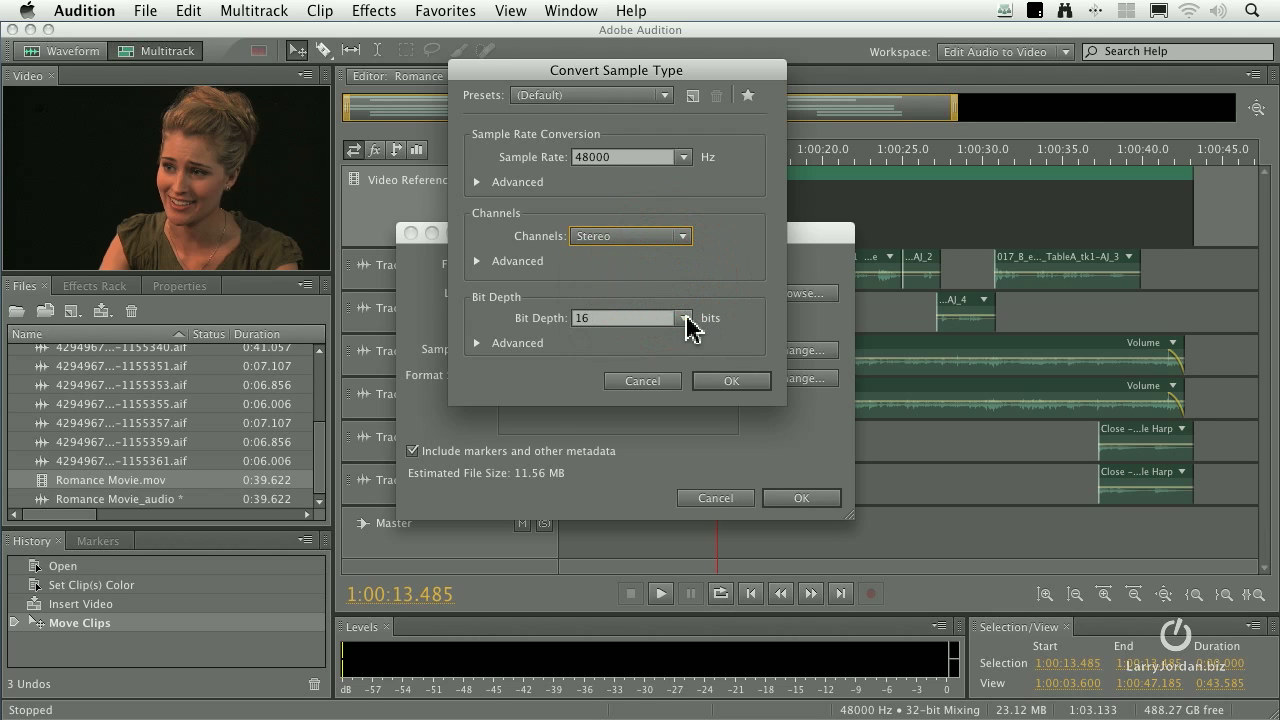
click(686, 319)
click(658, 355)
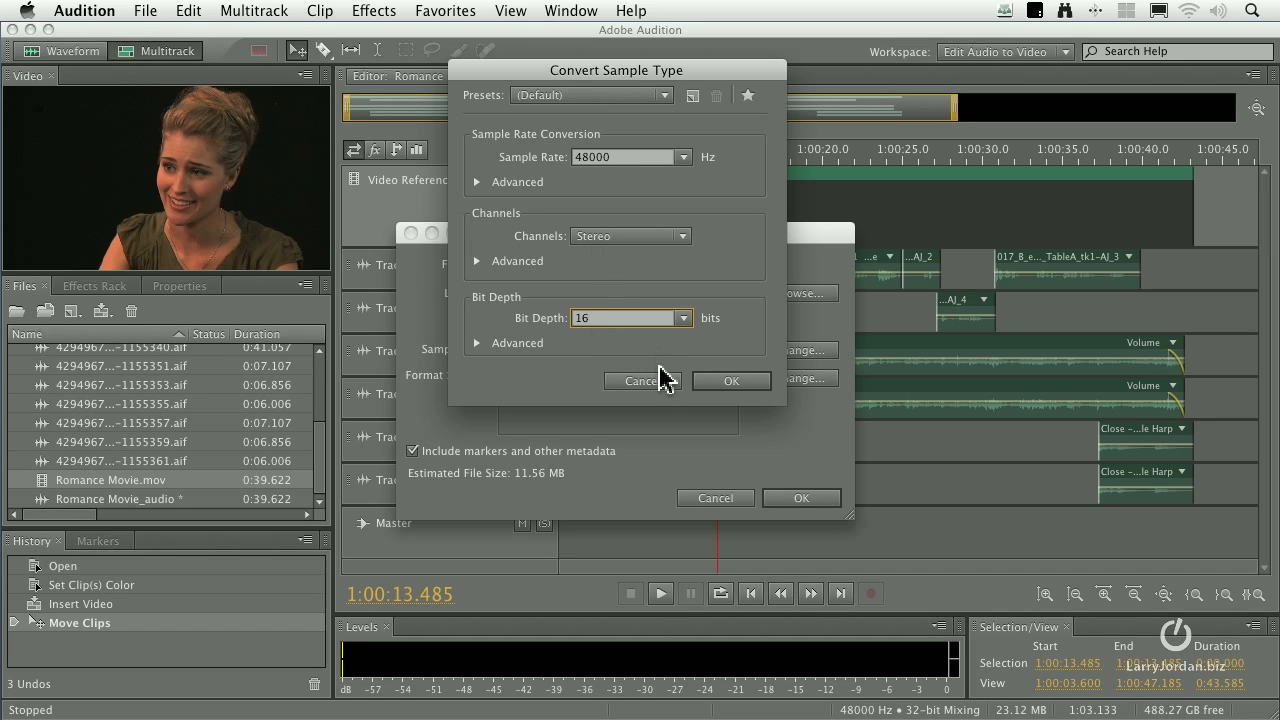
click(706, 382)
- Save the mixdown to the Desktop and run the export
click(716, 293)
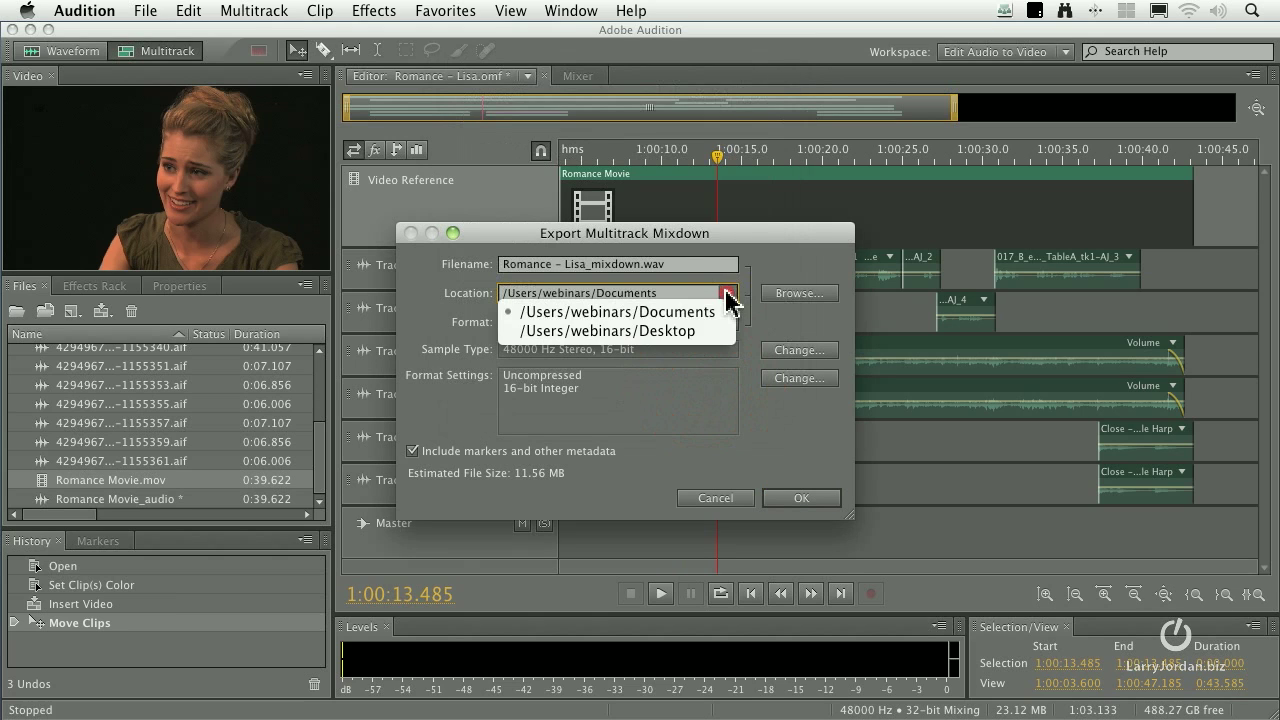
click(718, 330)
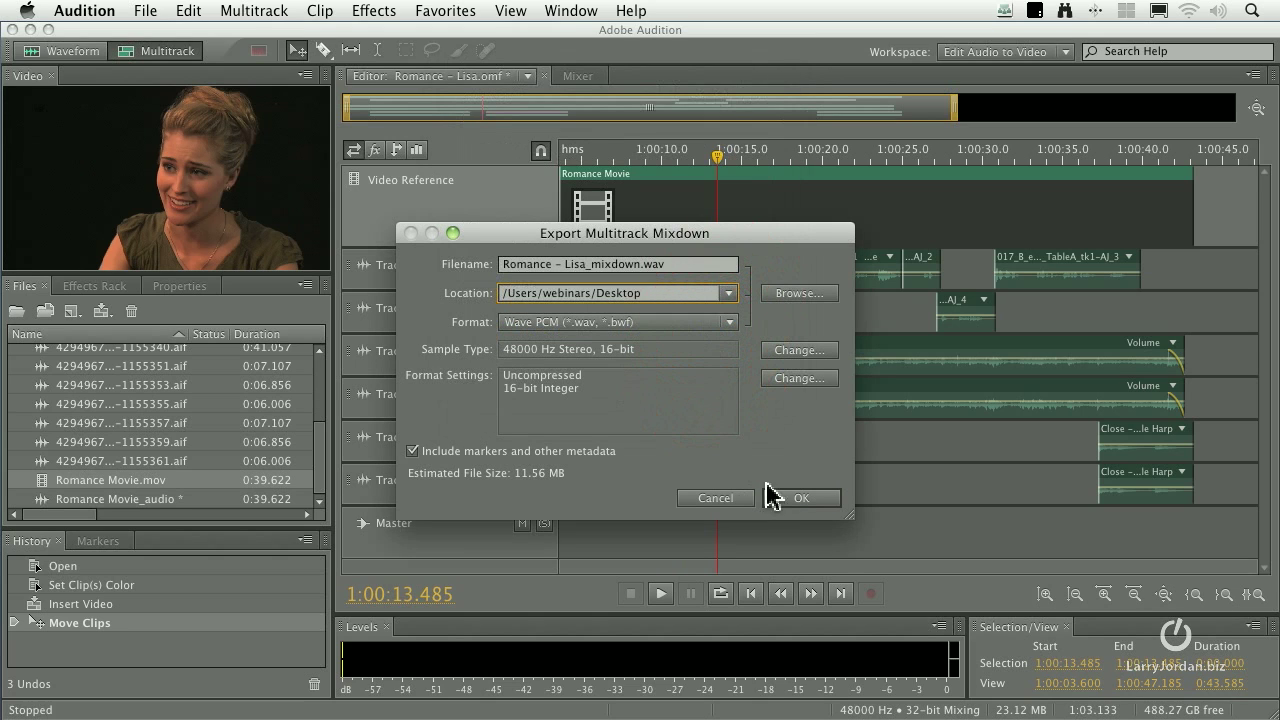
click(800, 499)
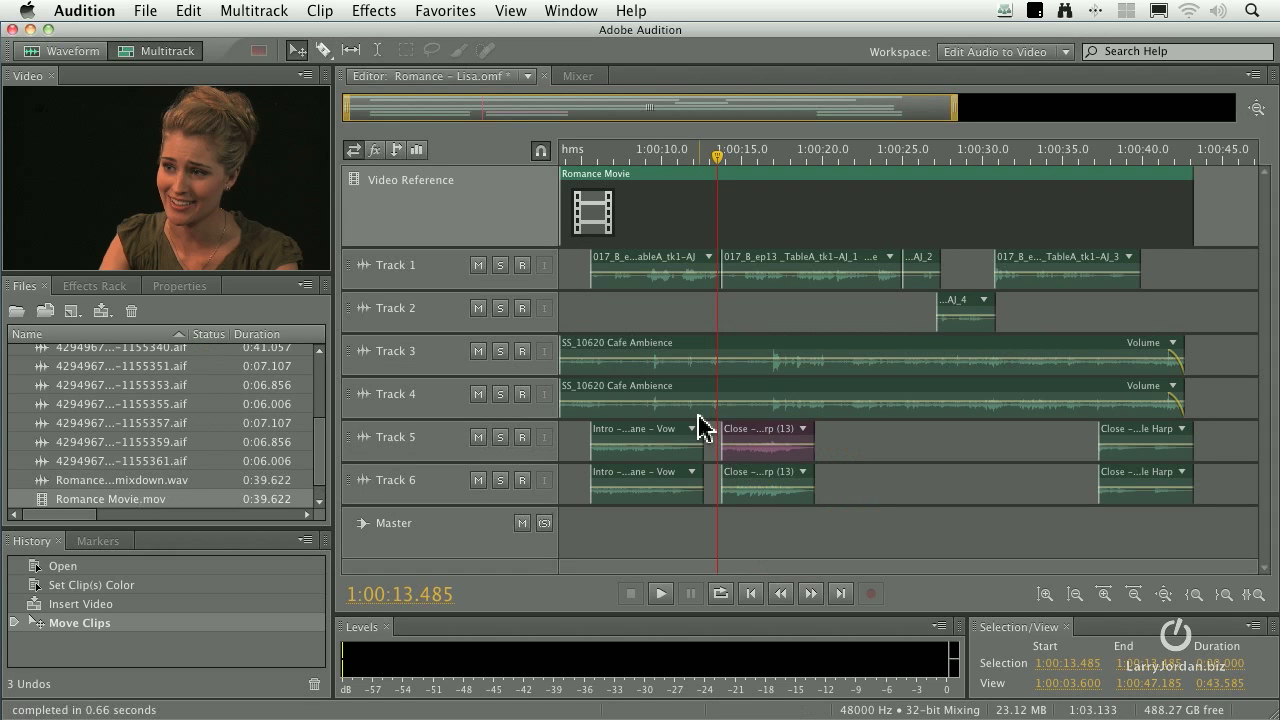
- In Final Cut Pro, import Romance – Lisa_mixdown.wav from the Desktop
key(super+Tab)
click(186, 10)
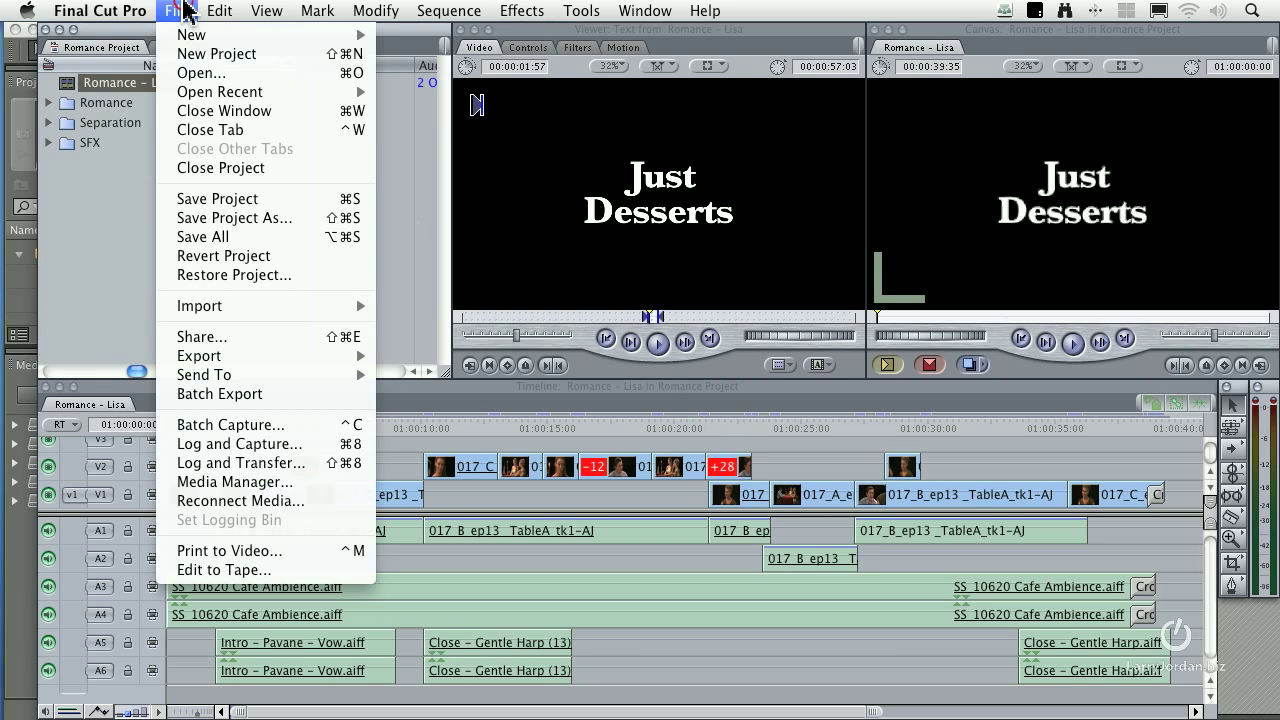
mouse_move(249, 308)
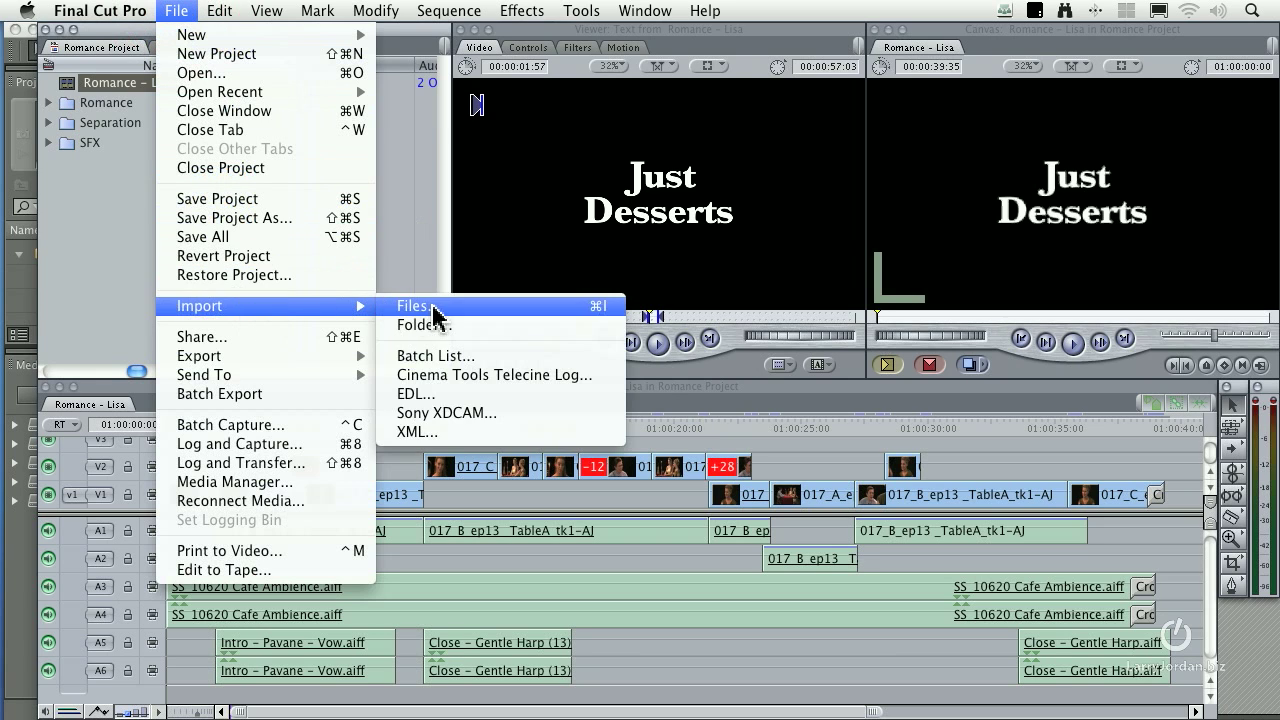
click(432, 310)
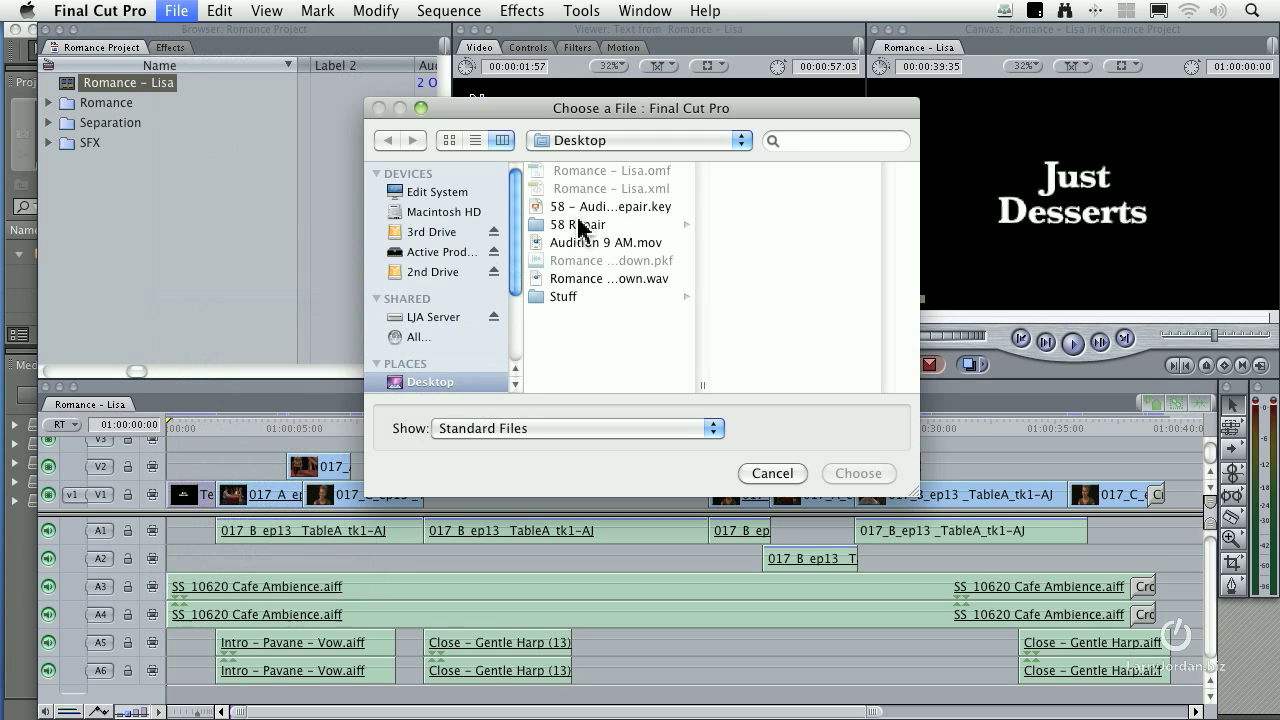
click(598, 279)
click(862, 473)
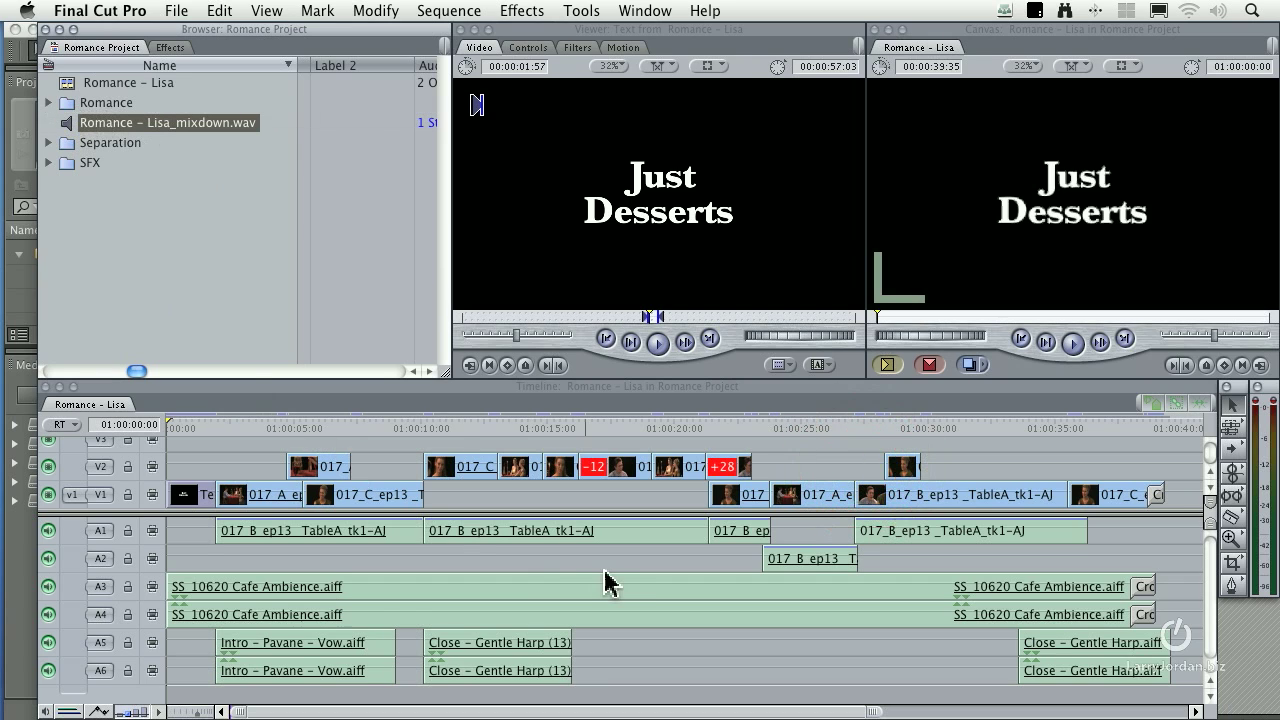
- Edit the mixdown onto new tracks A7–A8, solo both, and return the playhead to about 01:00:21:30
scroll(620, 575, down, 1)
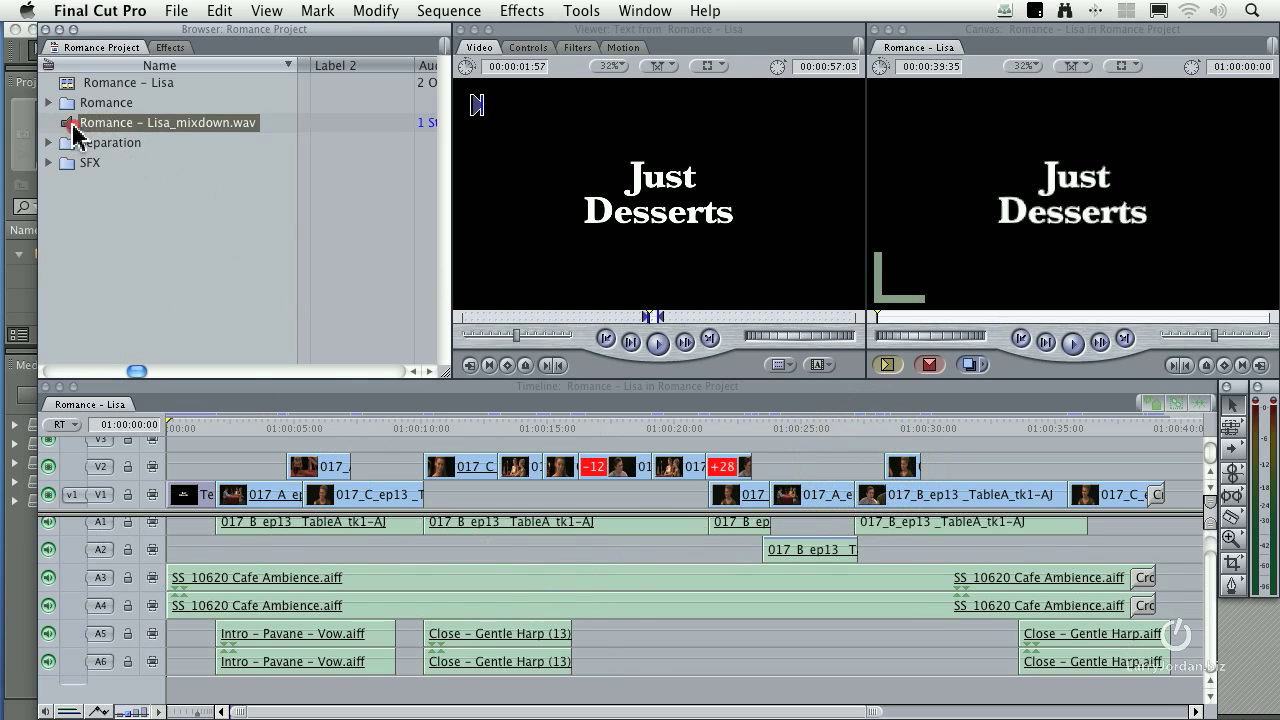
drag(75, 130, 177, 705)
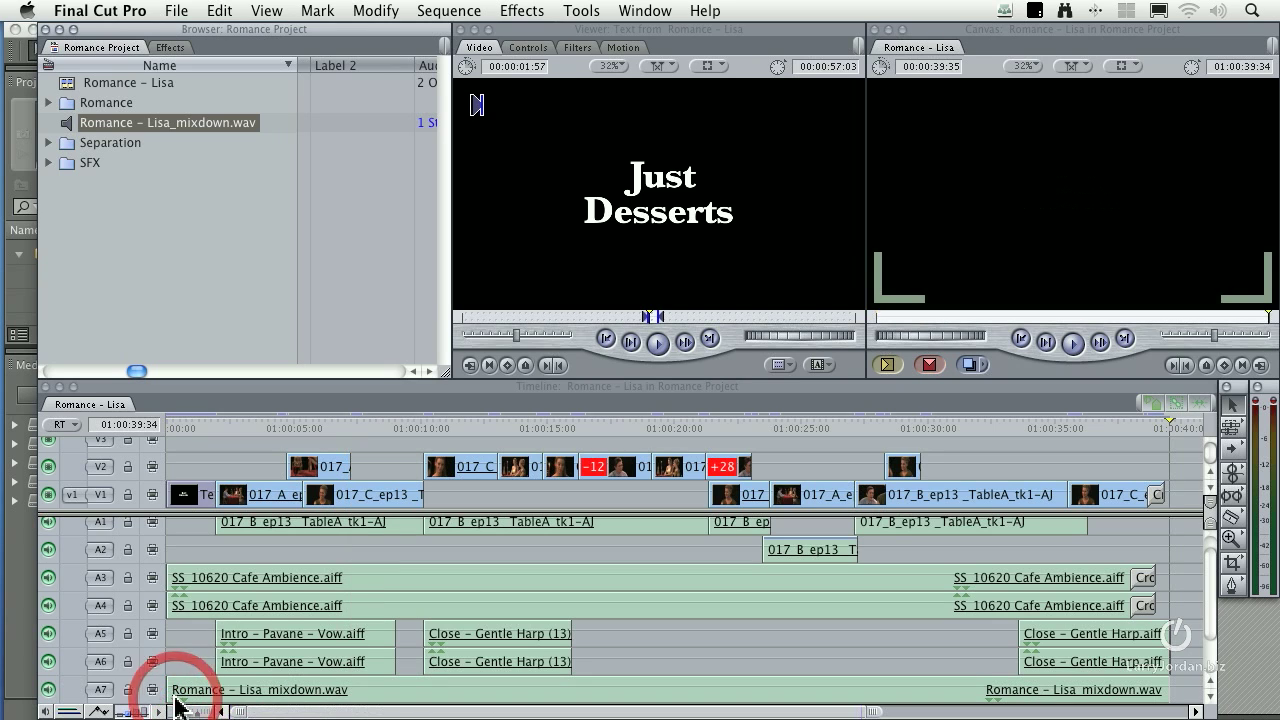
alt+click(47, 690)
scroll(49, 698, down, 2)
alt+click(47, 661)
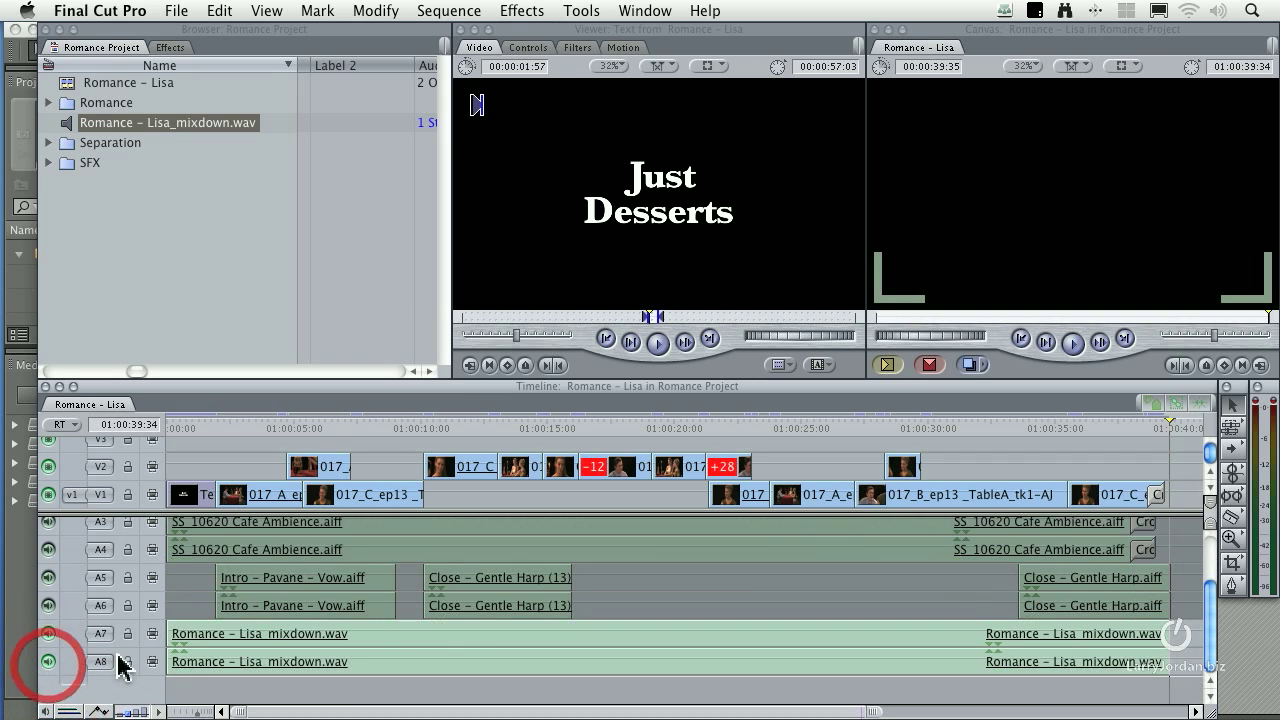
drag(318, 428, 712, 438)
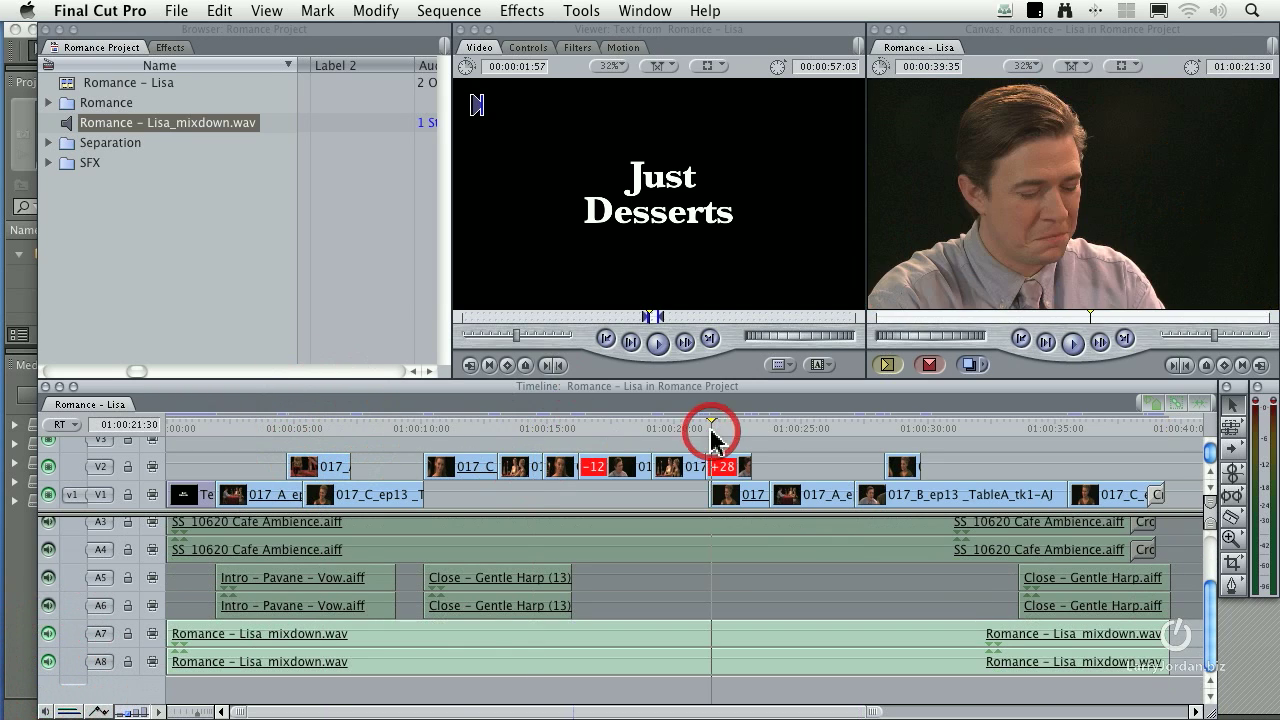